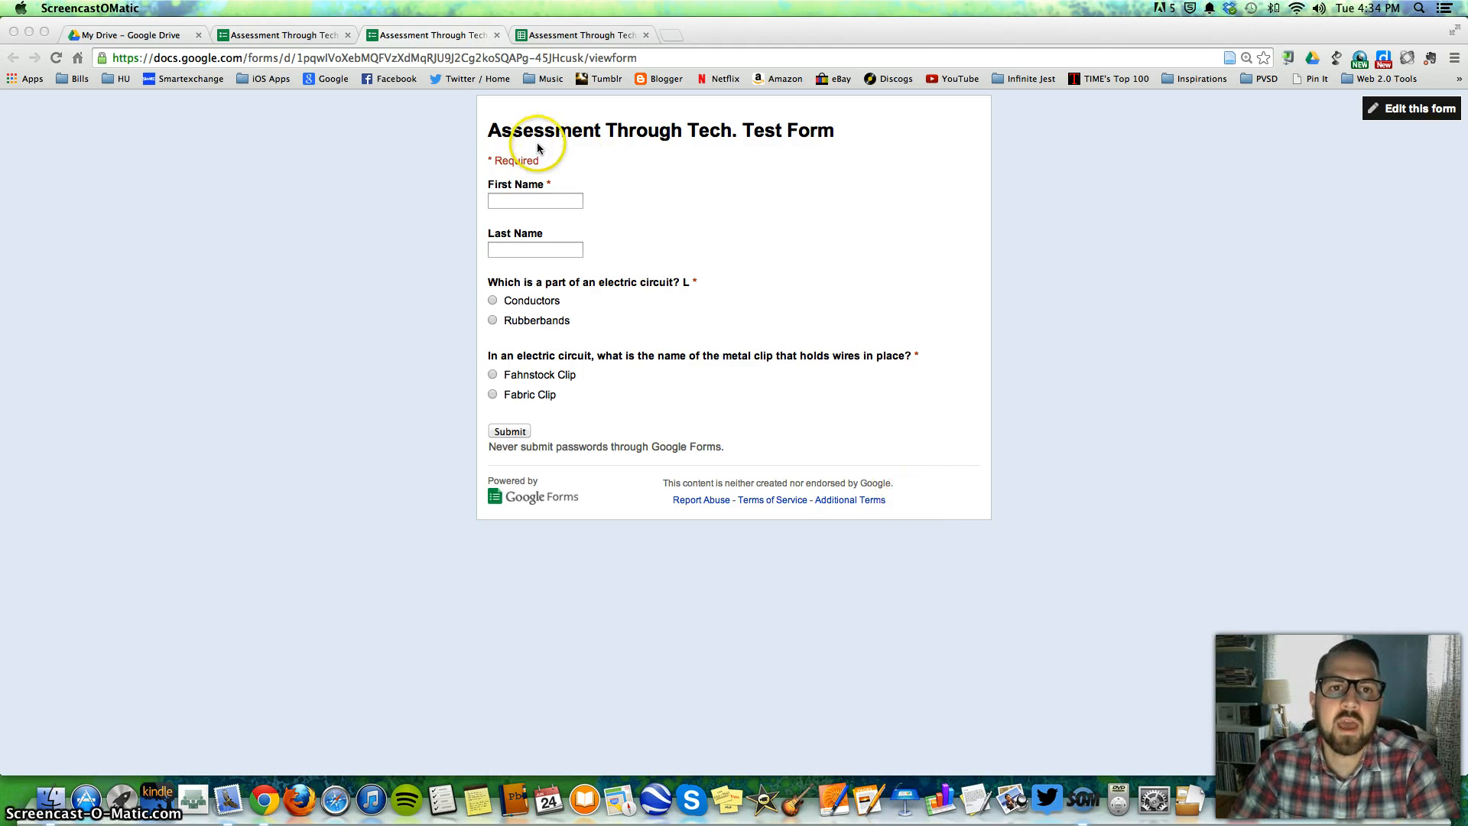
- Switch to the form's responses spreadsheet and search the add-on store for "flubaroo"
click(546, 36)
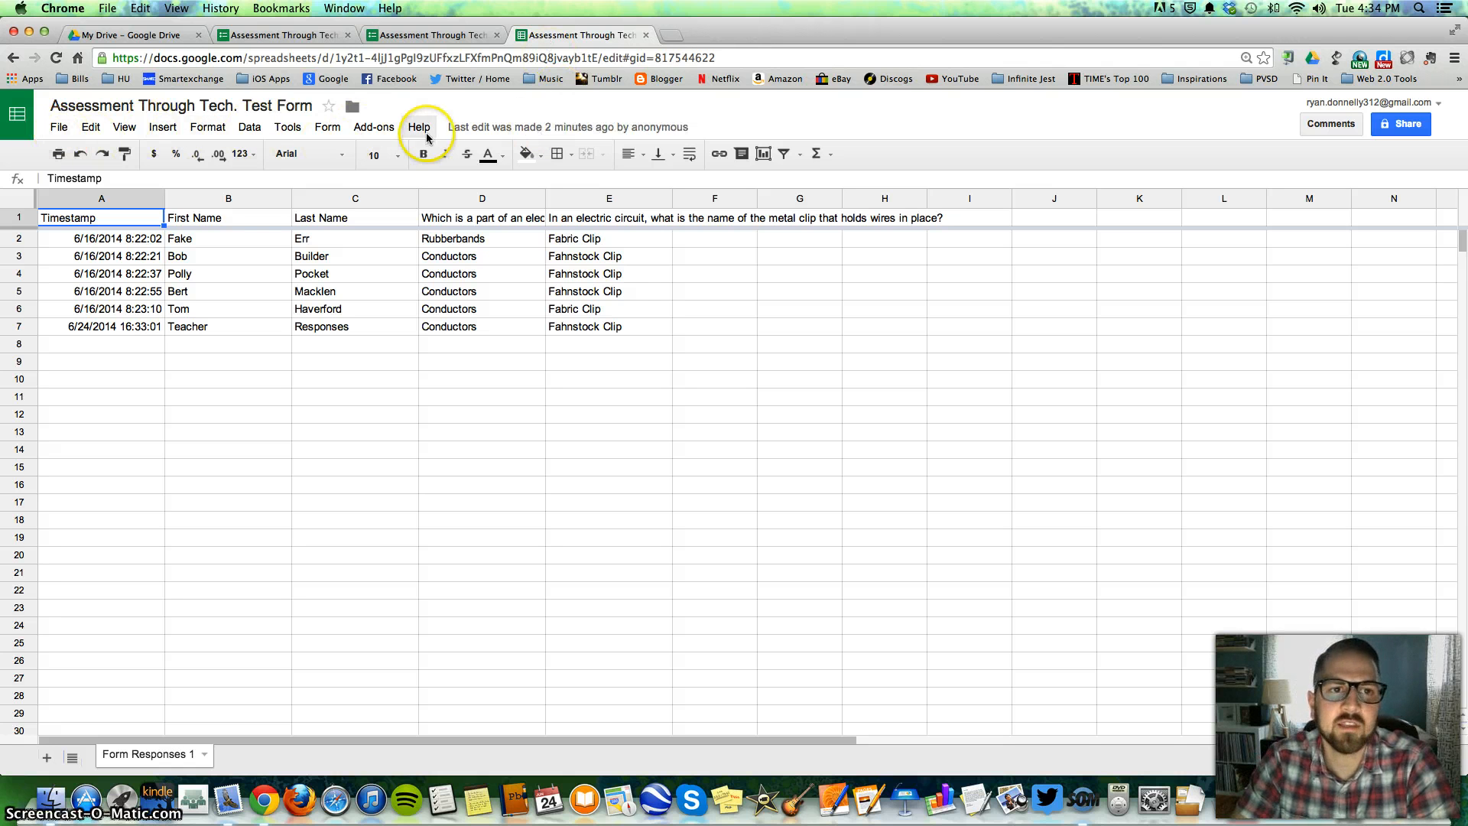
click(375, 127)
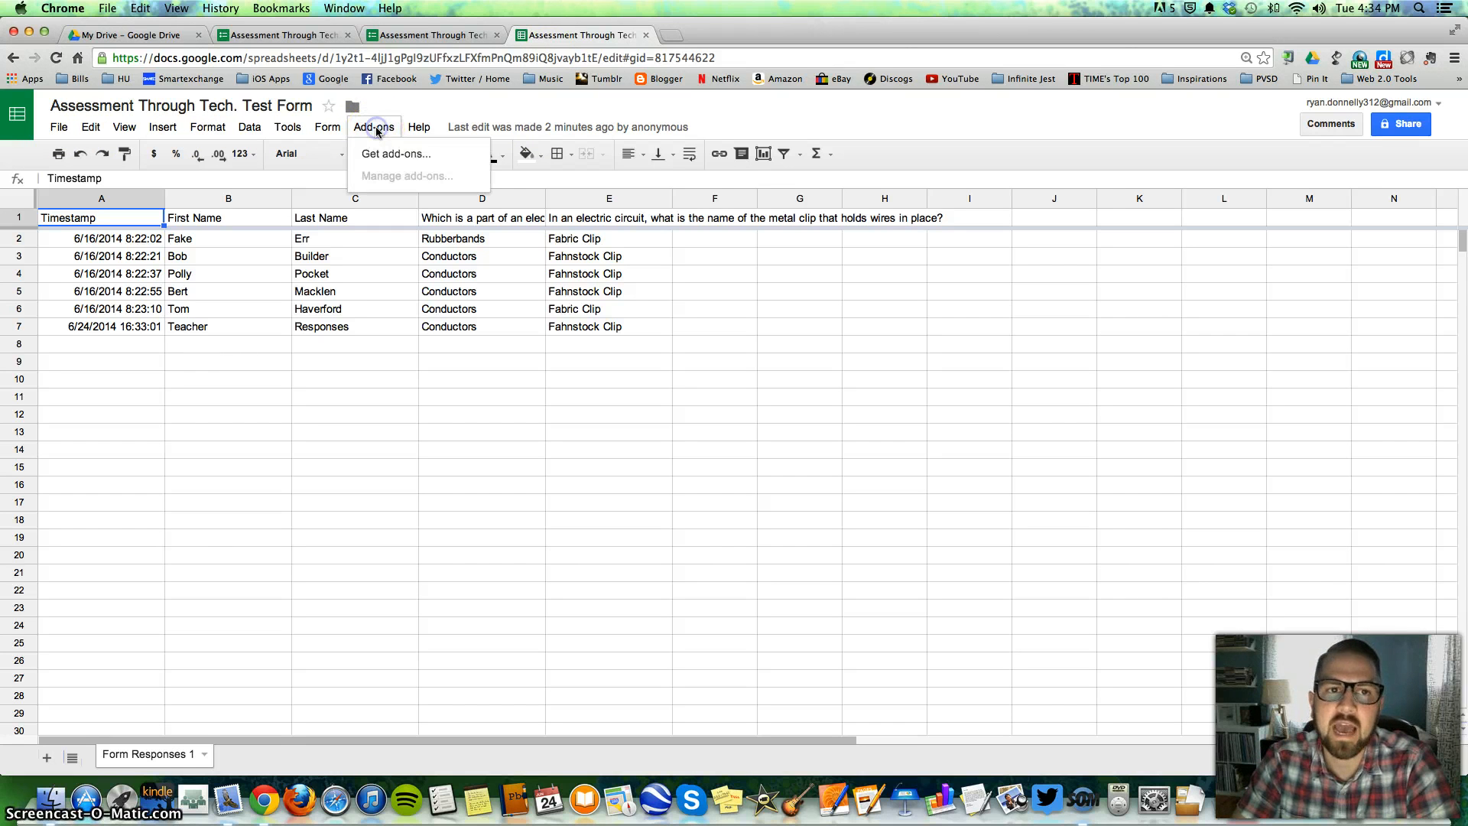
click(389, 153)
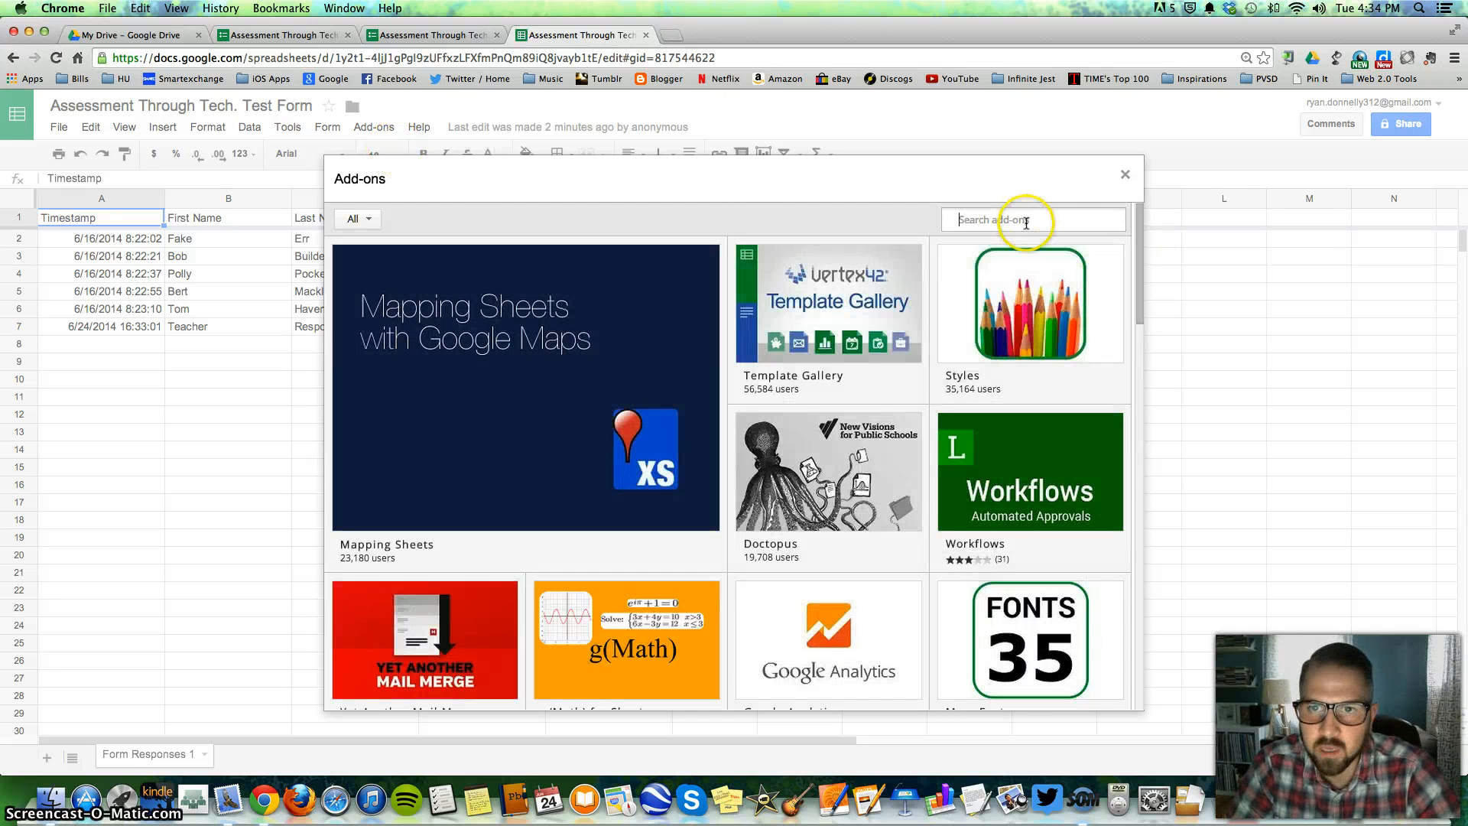
text(flub)
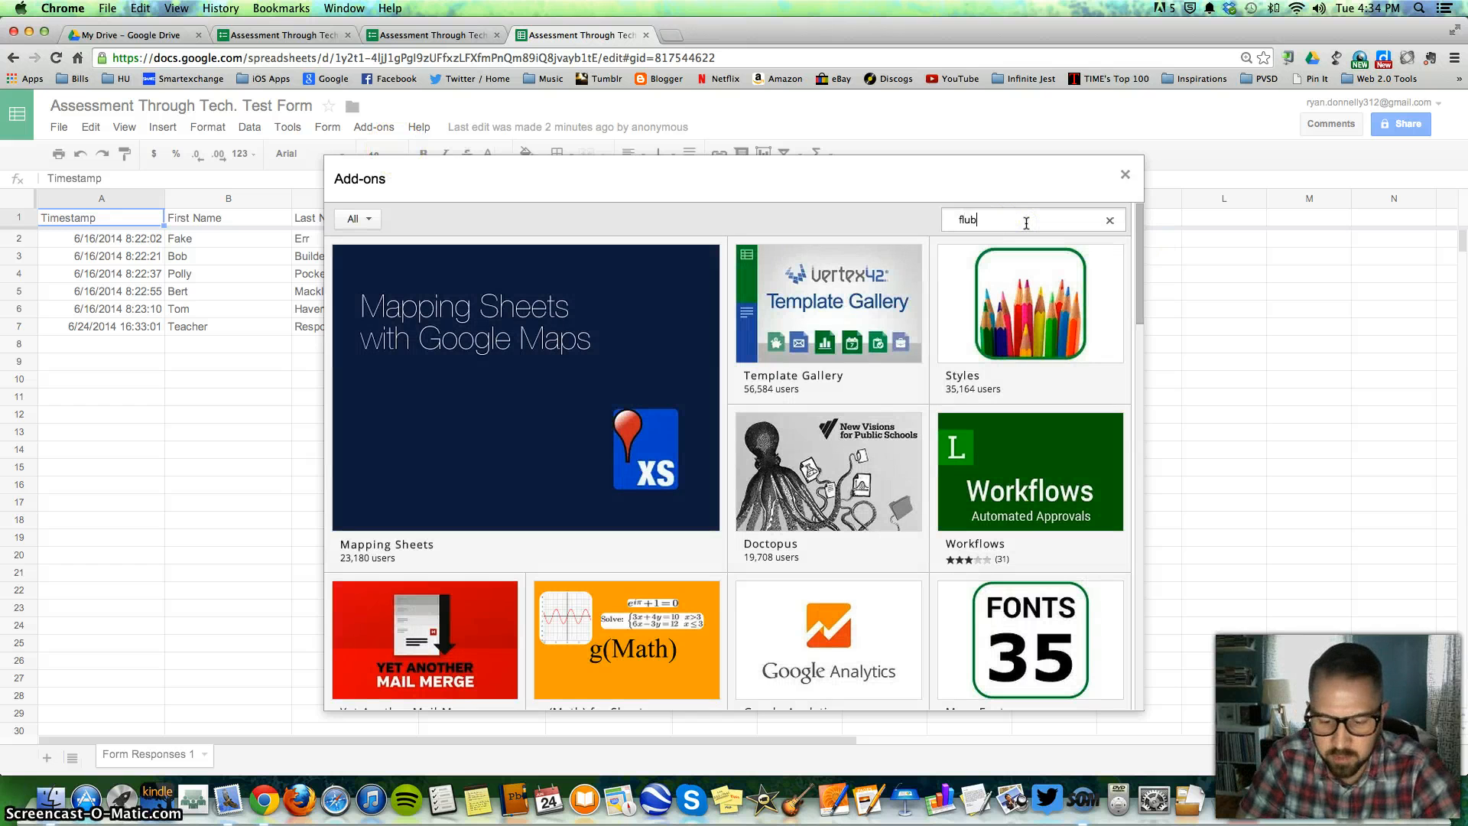
text(aroo)
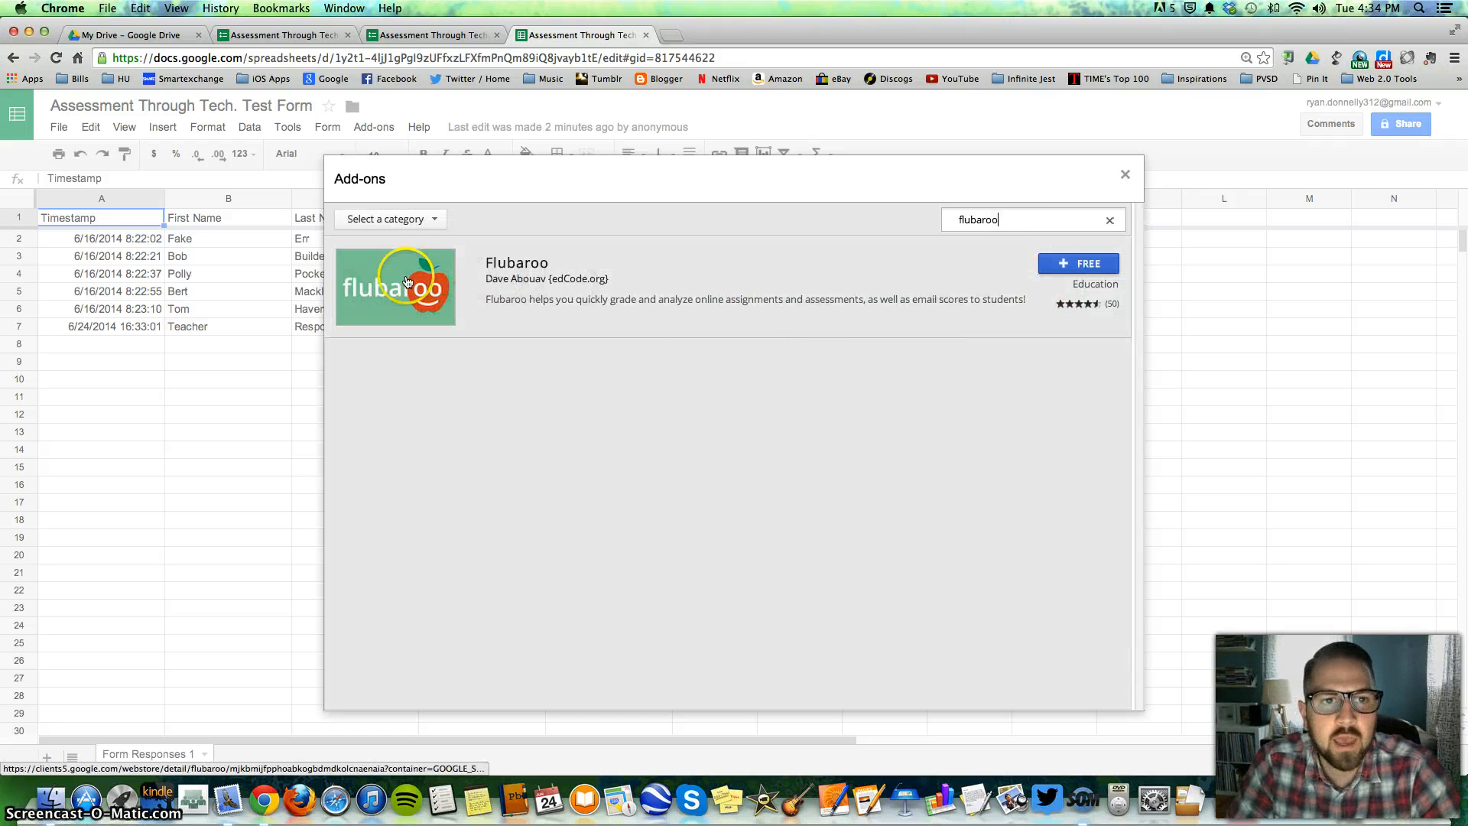
- Install the free Flubaroo add-on and accept its requested account permissions
click(1068, 270)
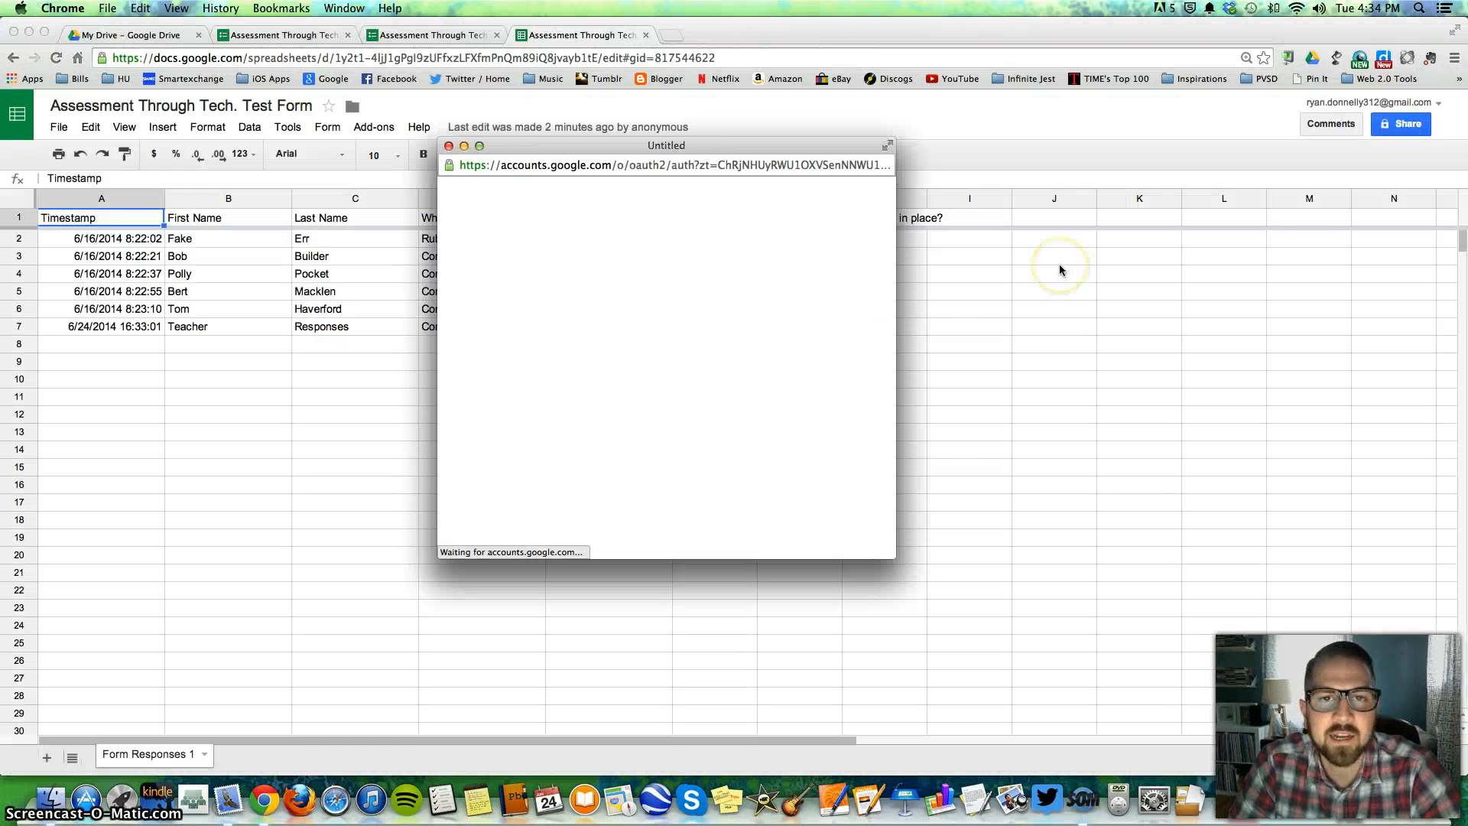
click(802, 271)
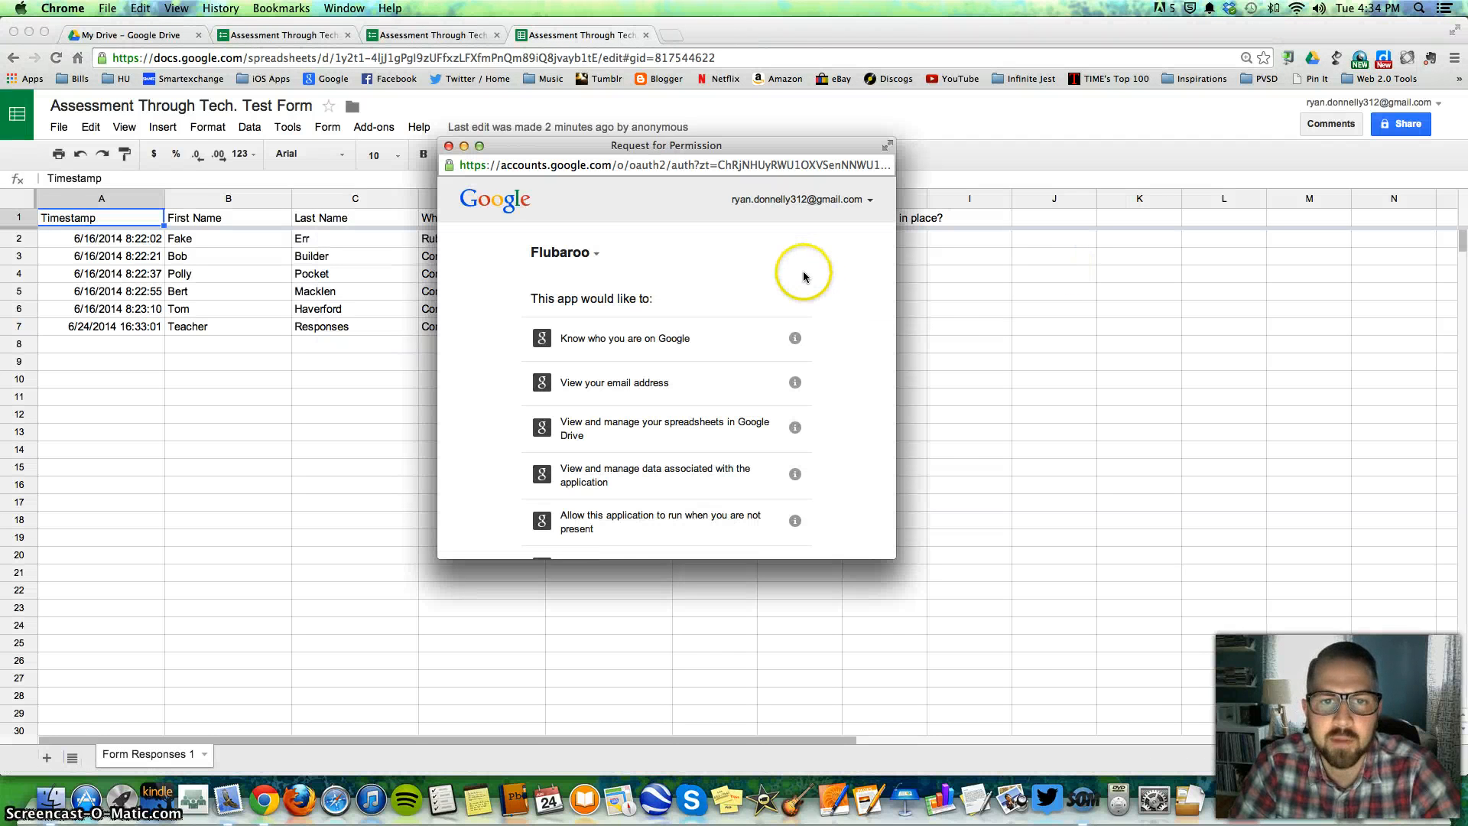
scroll(803, 275, down, 1)
scroll(803, 277, down, 1)
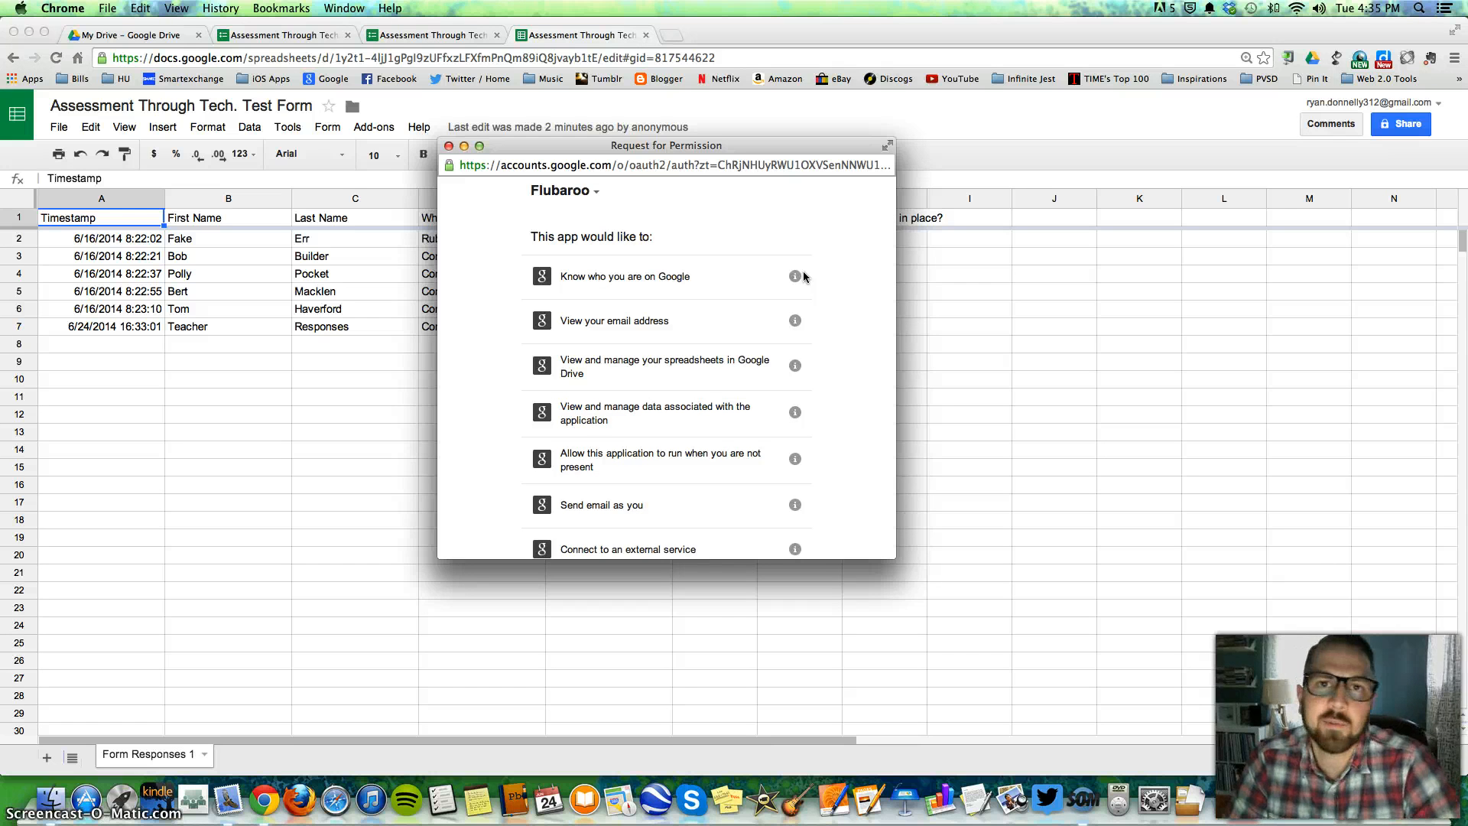
scroll(805, 277, down, 2)
scroll(802, 277, down, 2)
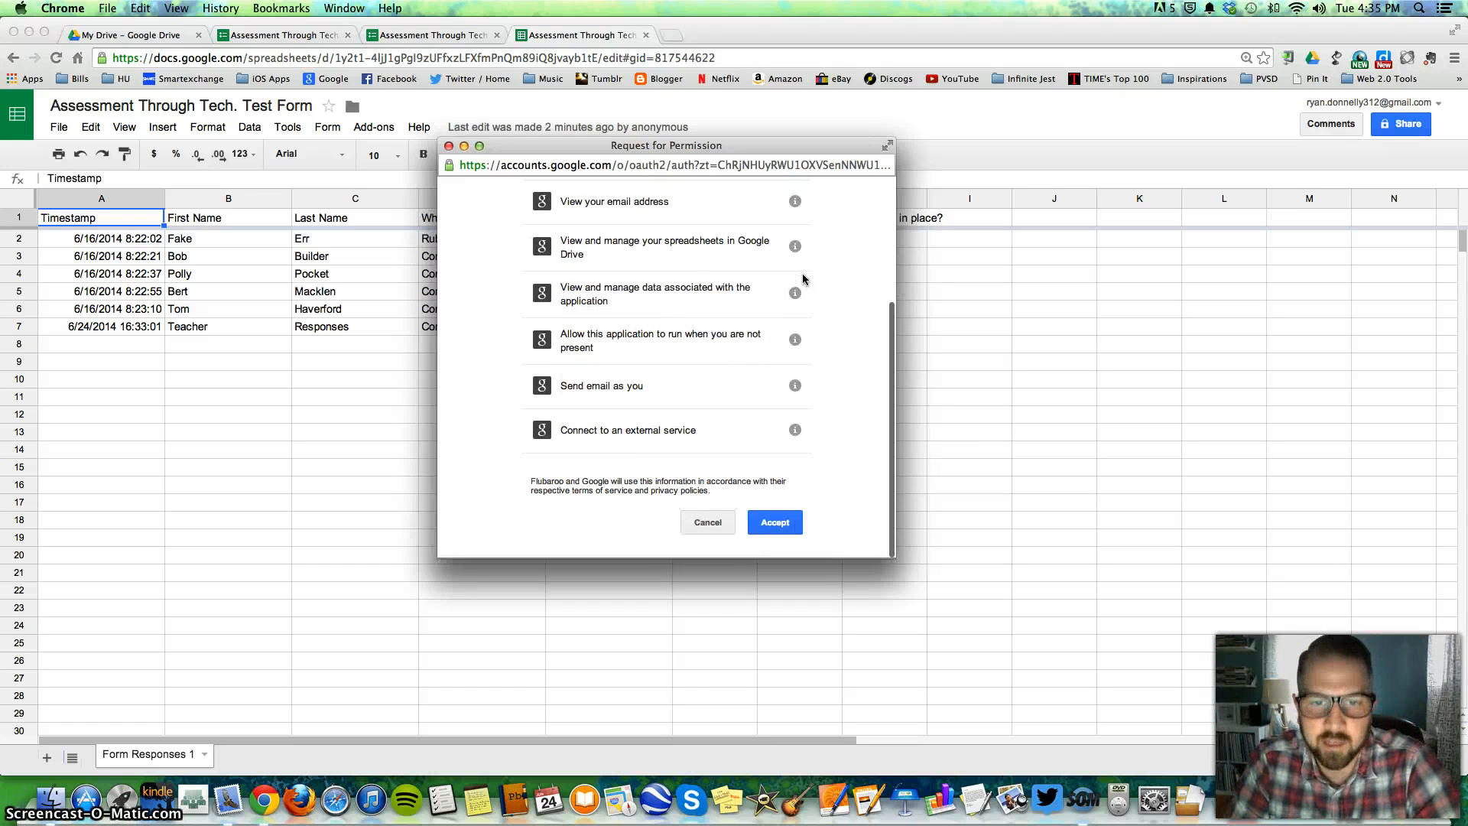
click(776, 523)
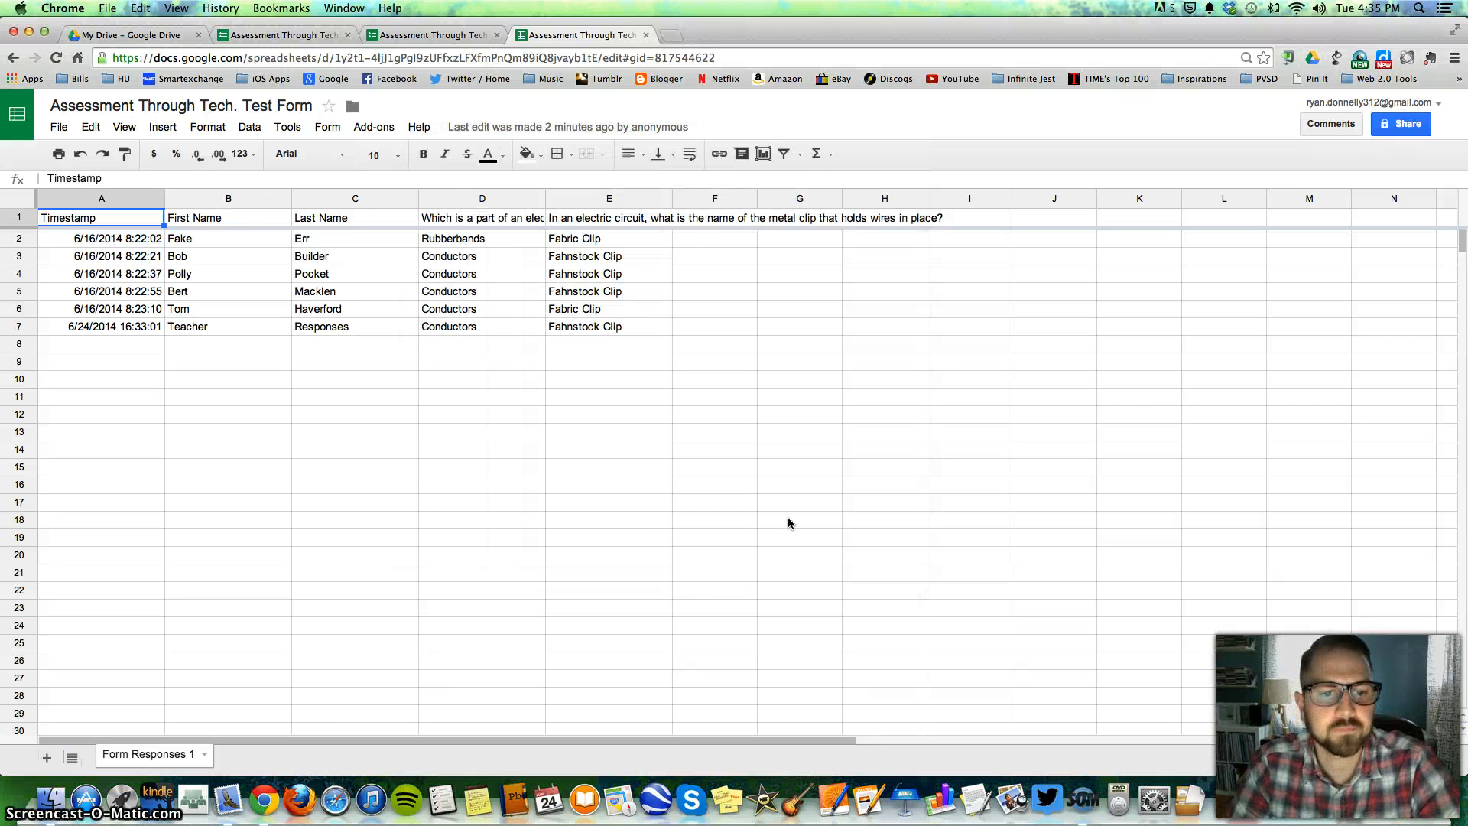
click(787, 520)
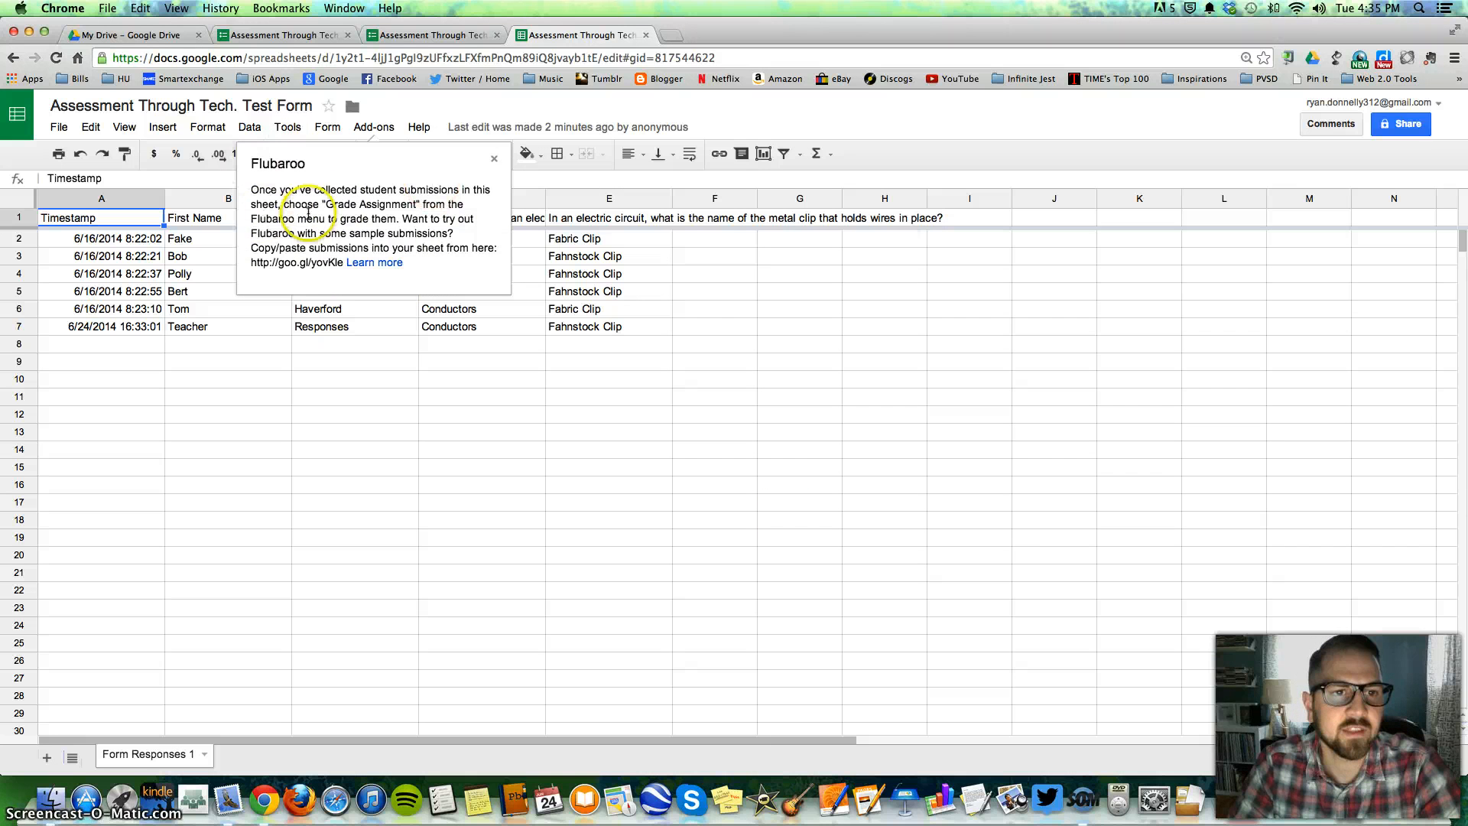
- Start Flubaroo's Grade Assignment on the collected form responses
click(374, 127)
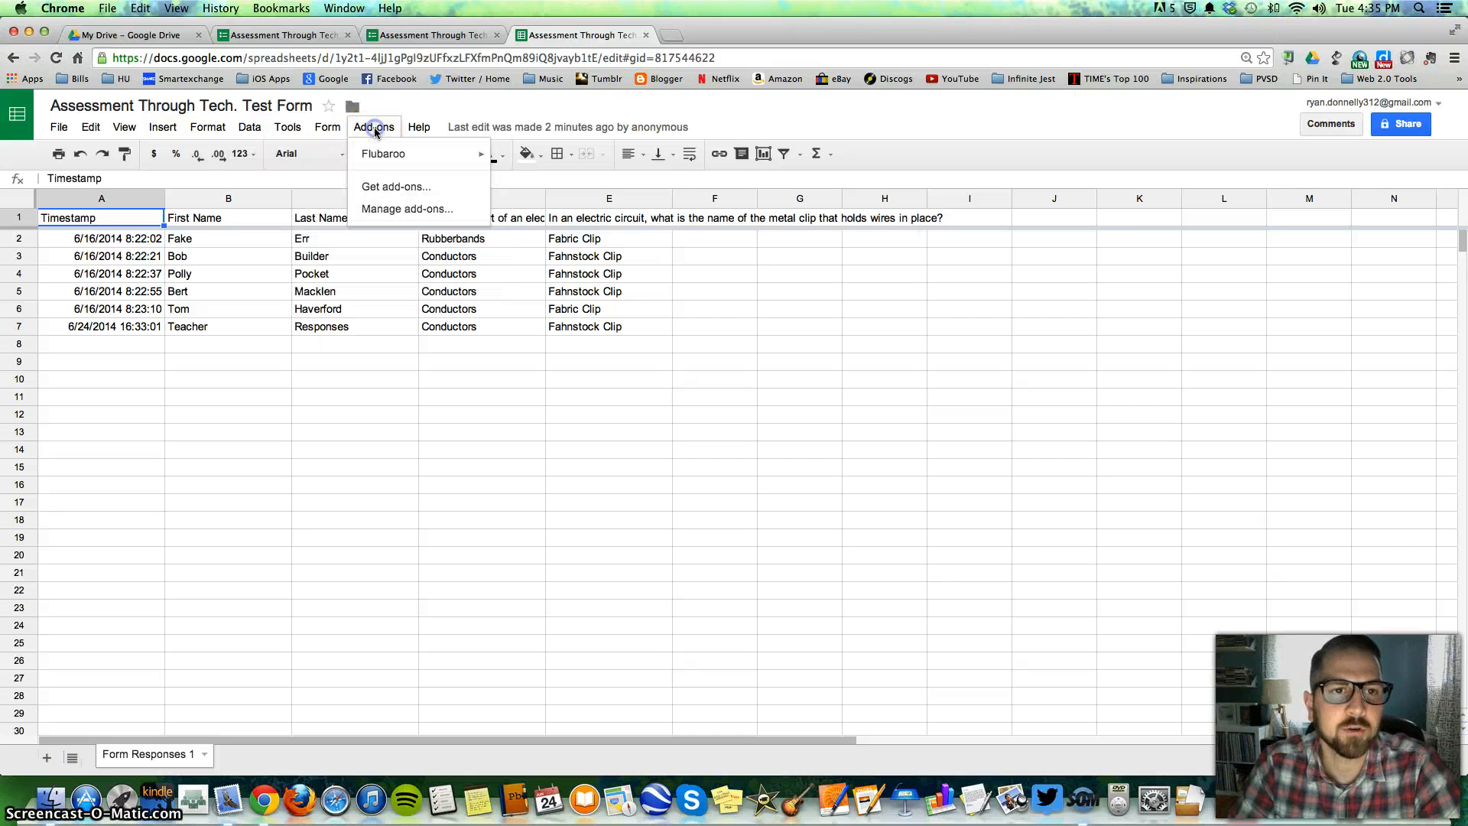
mouse_move(378, 165)
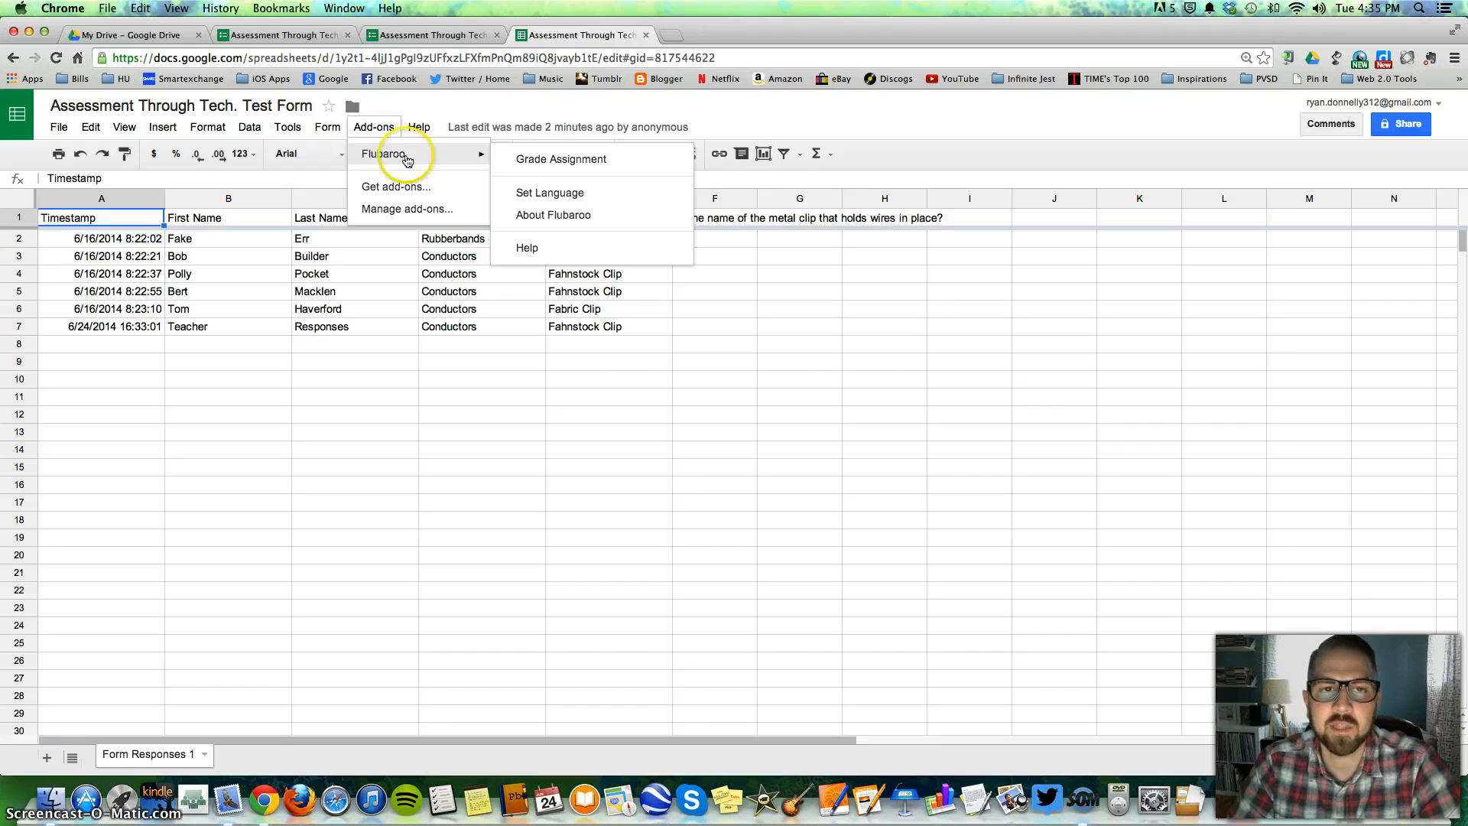
click(538, 160)
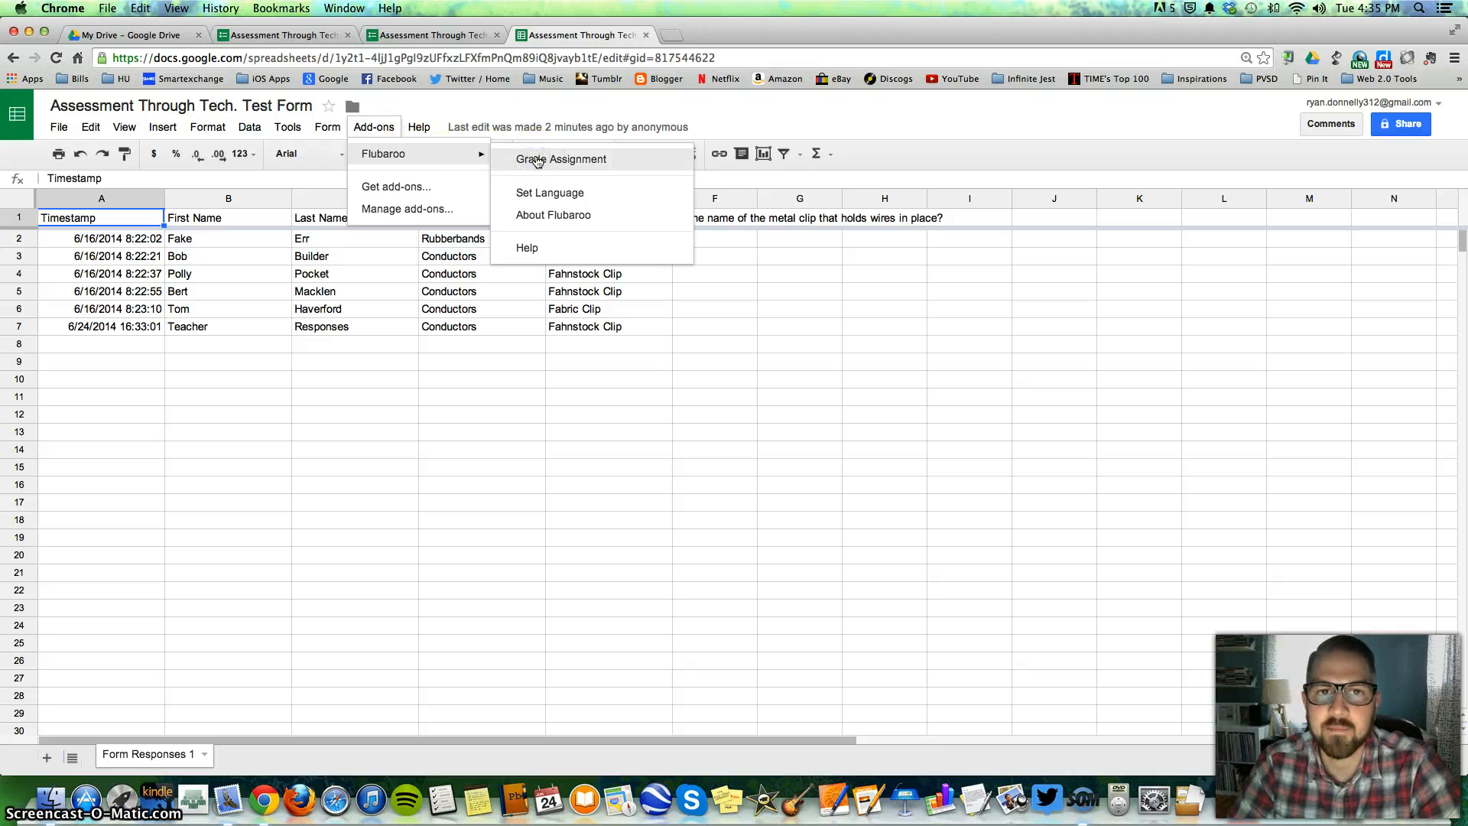
click(555, 159)
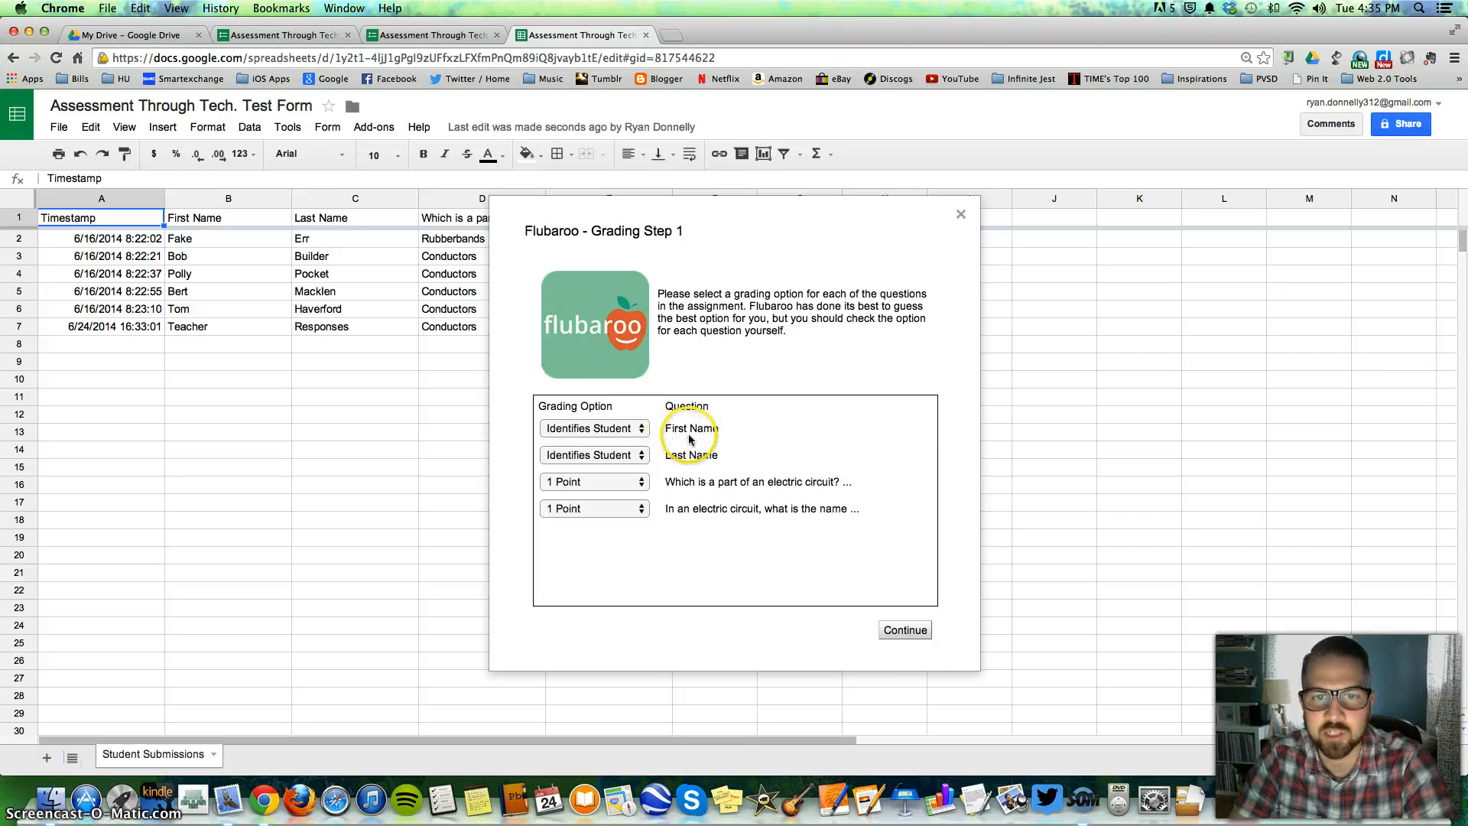
- Keep both name fields as Identifies Student, grade the circuit-part question at 1 Point and the metal-clip question at 2 Points, and continue
click(621, 432)
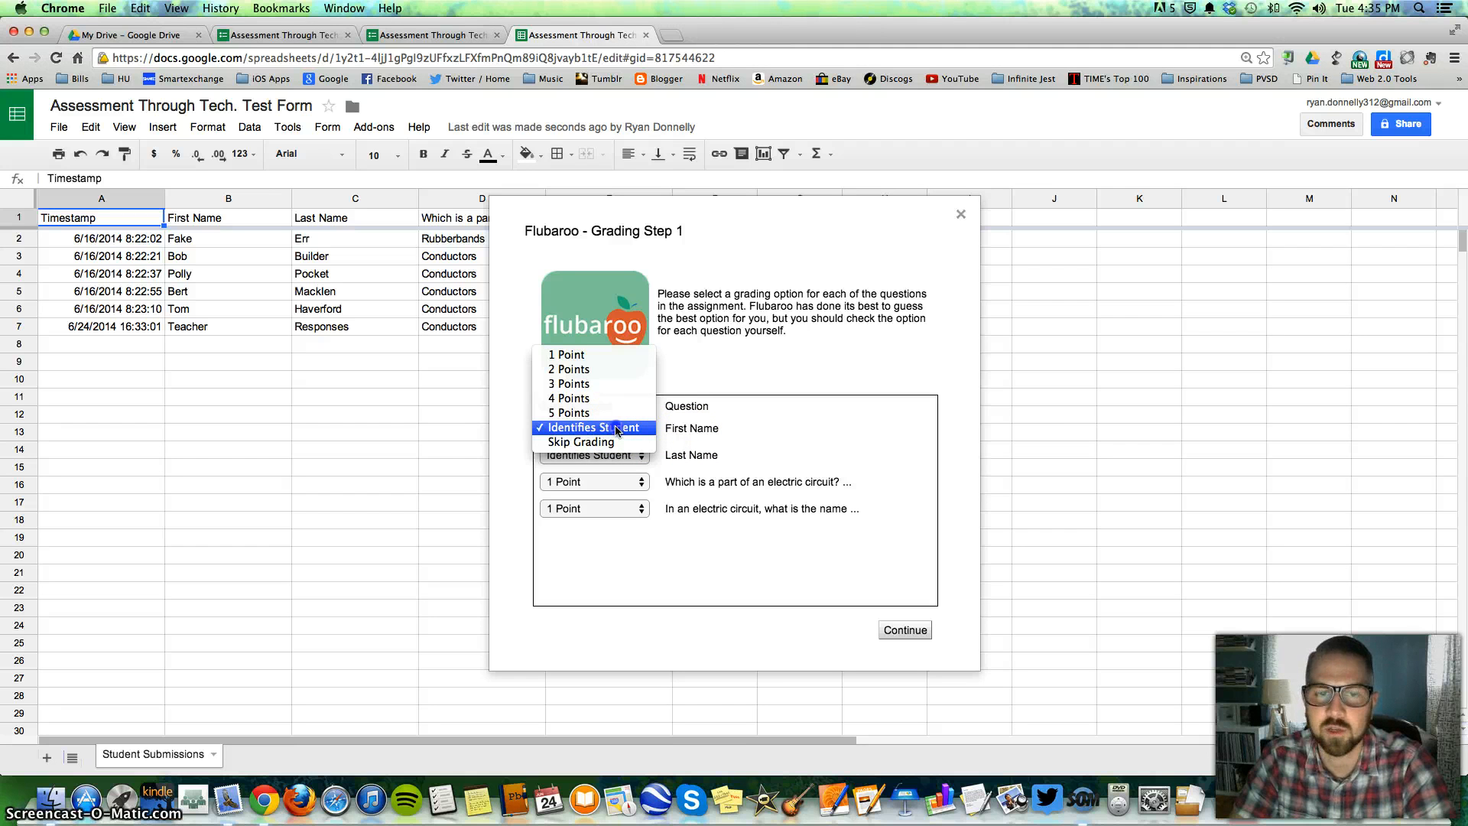
click(617, 428)
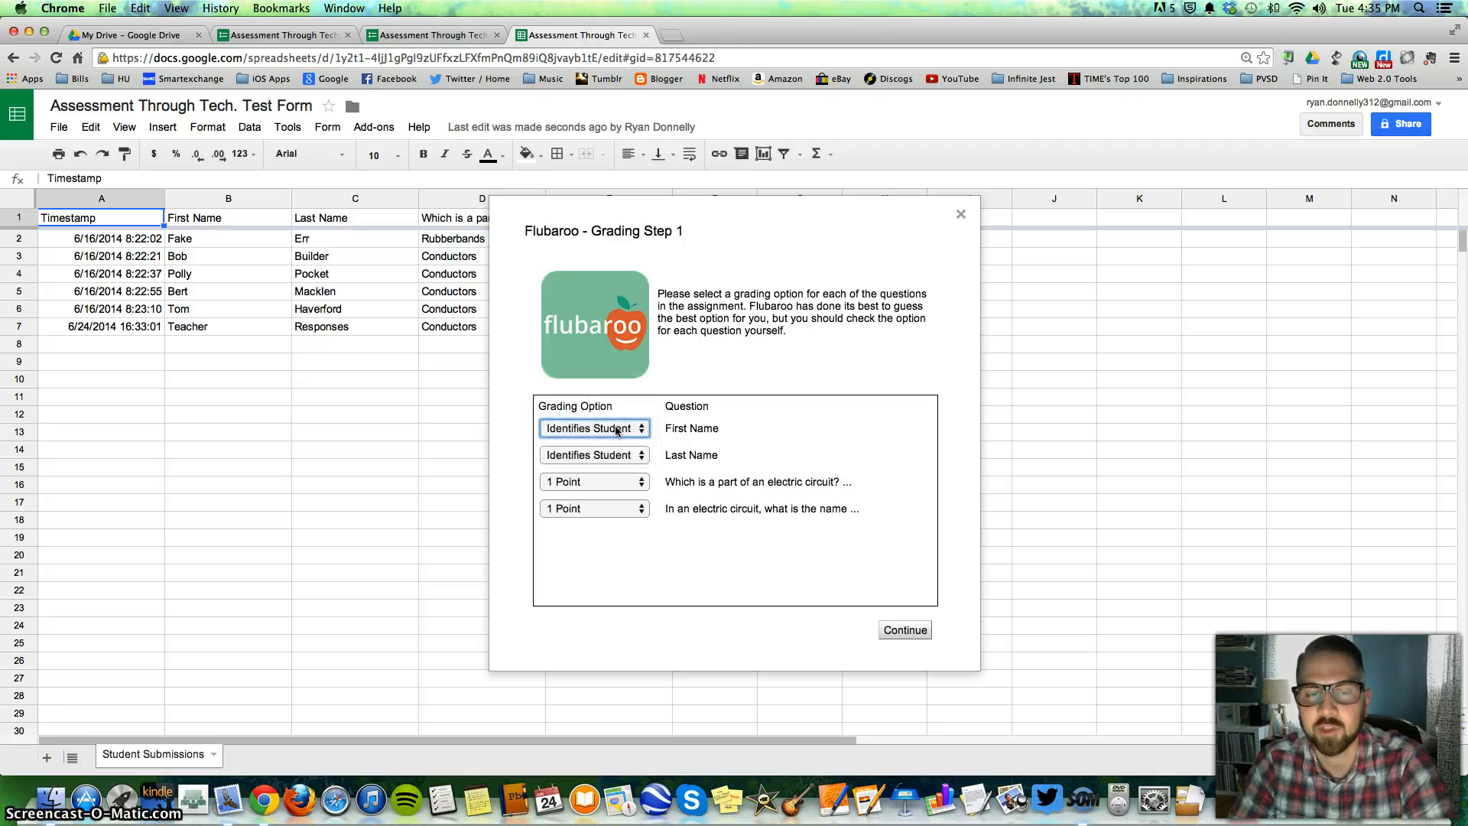
click(620, 454)
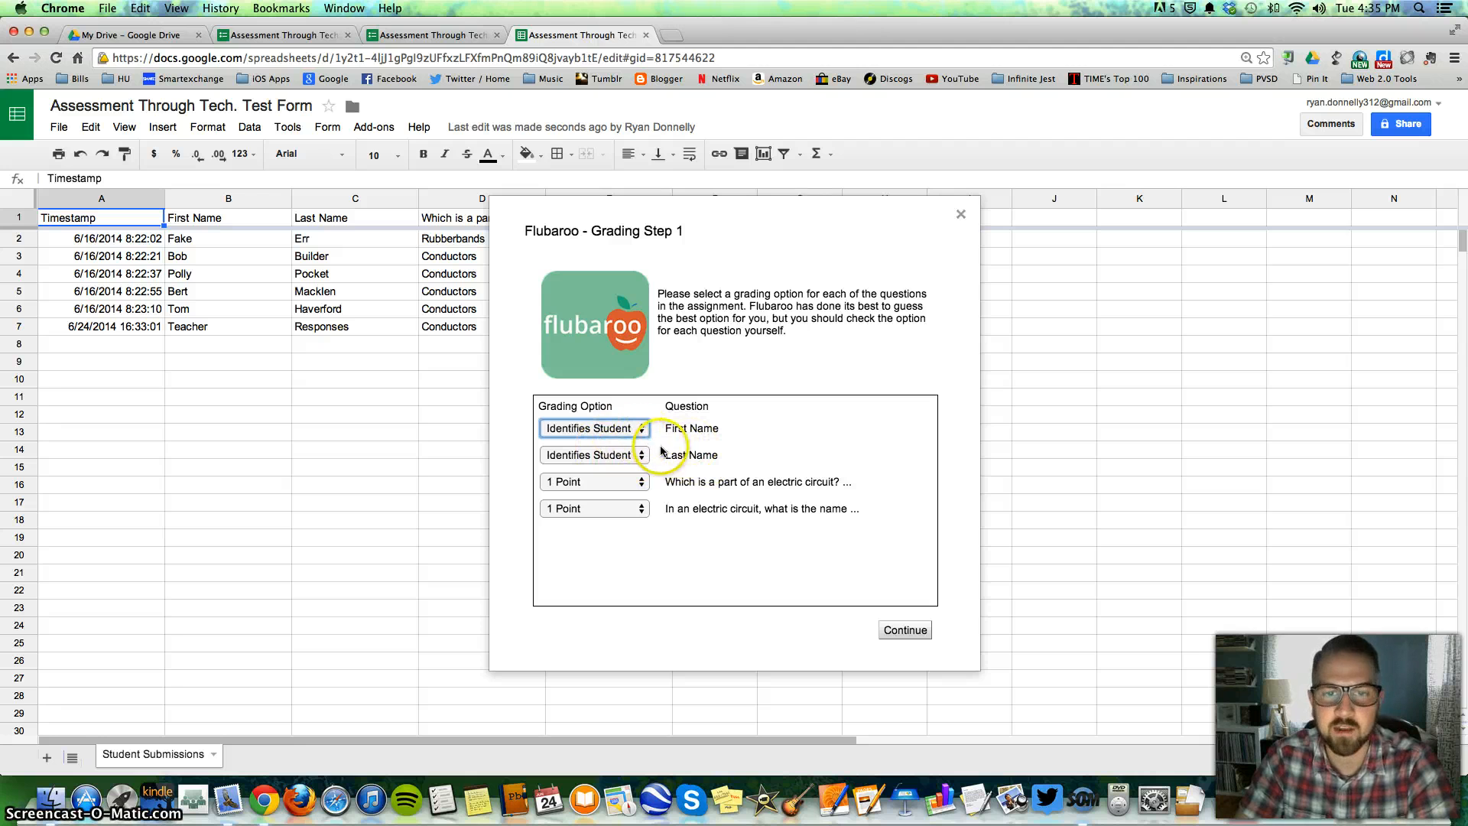
click(623, 481)
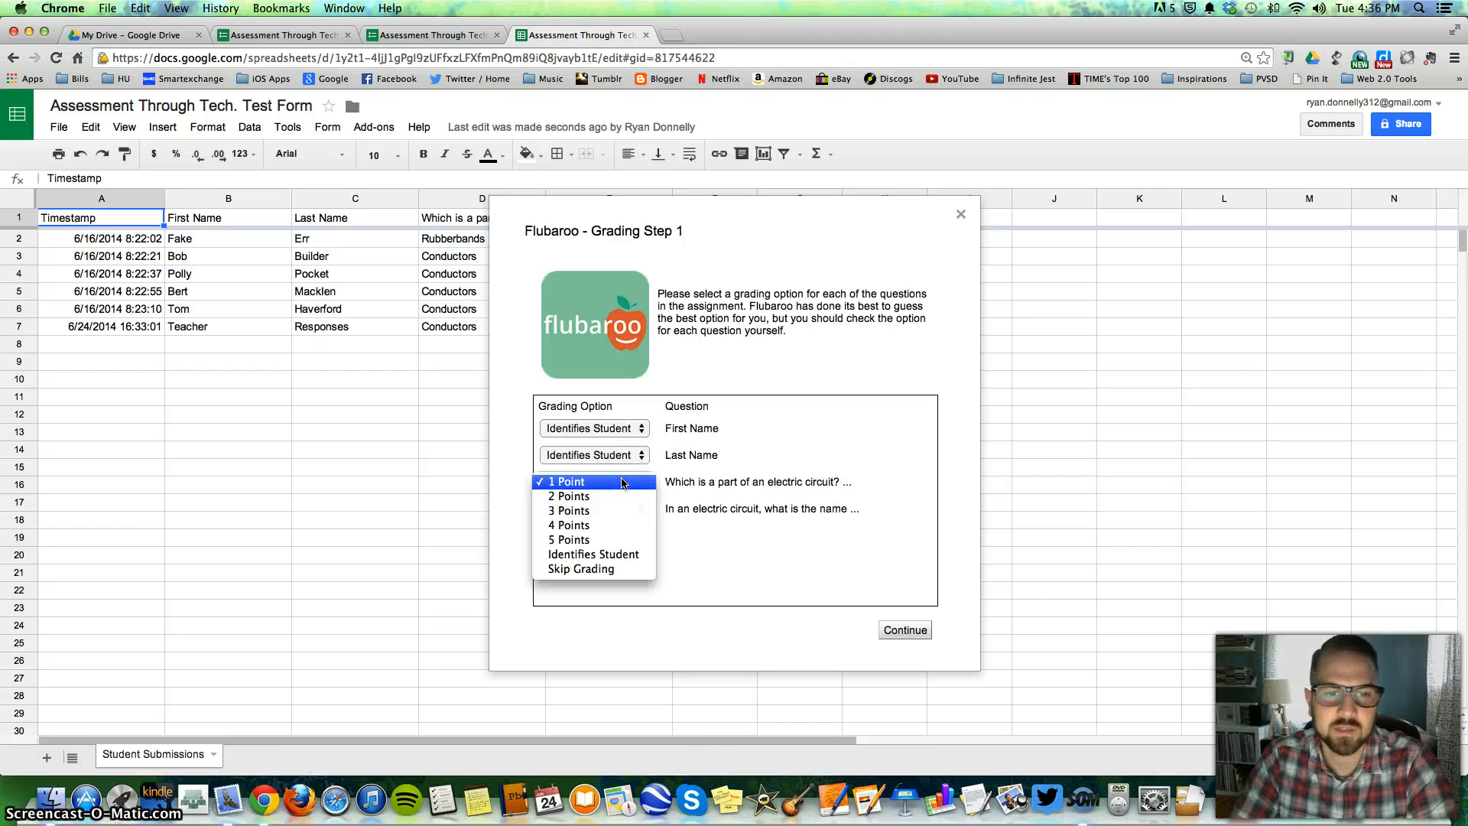
click(623, 481)
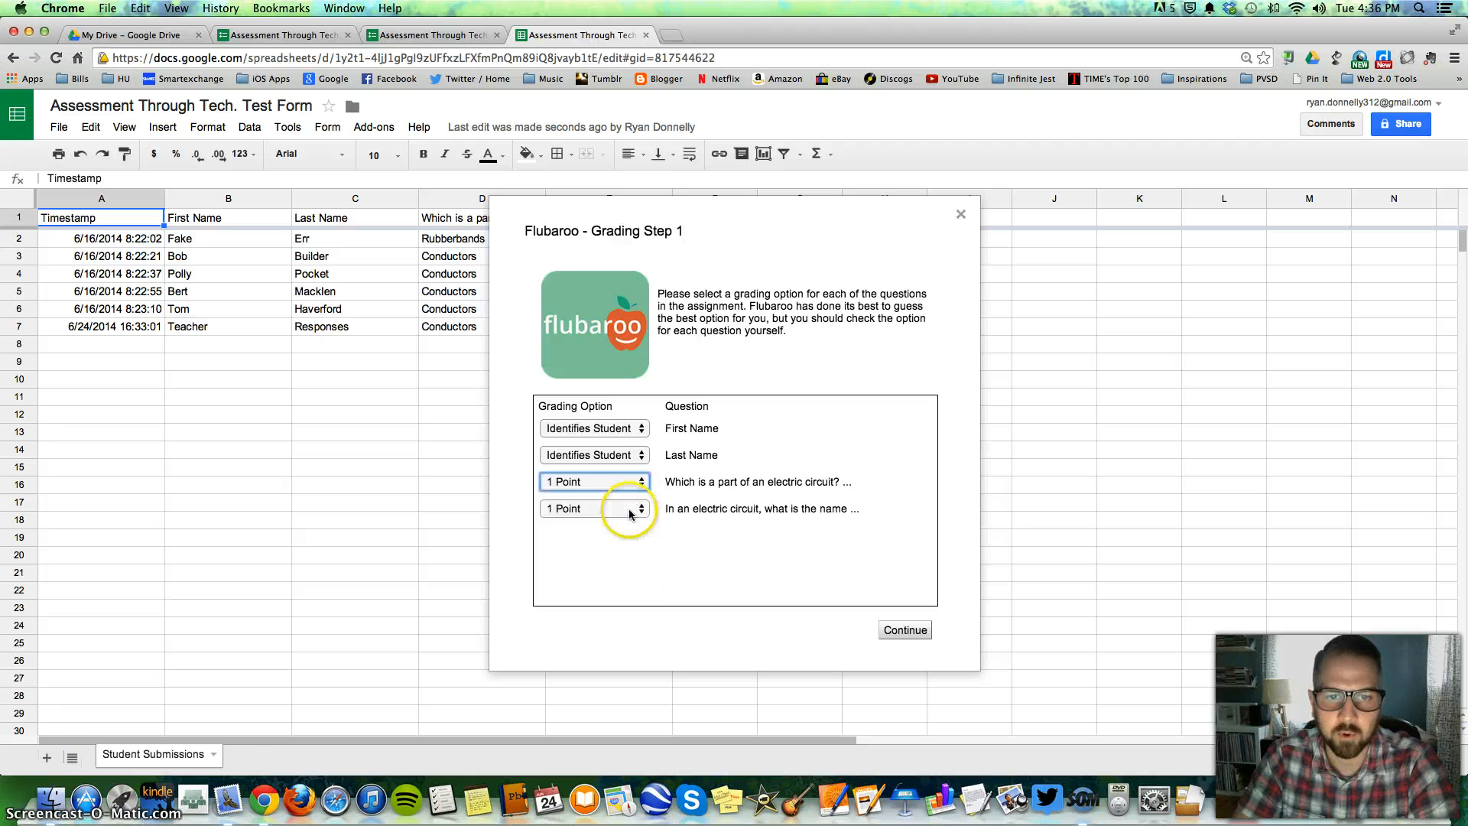
click(623, 508)
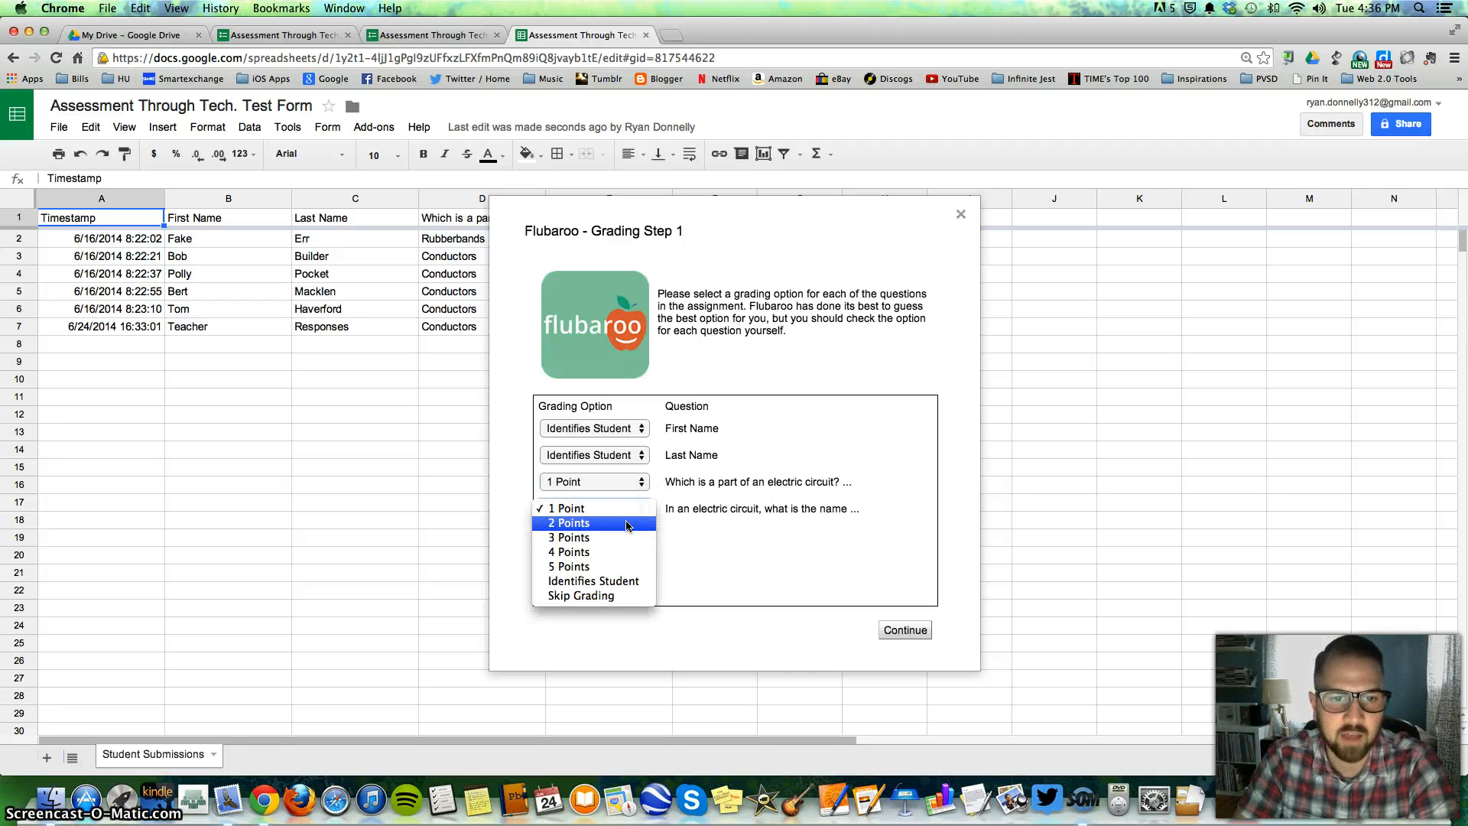
click(626, 525)
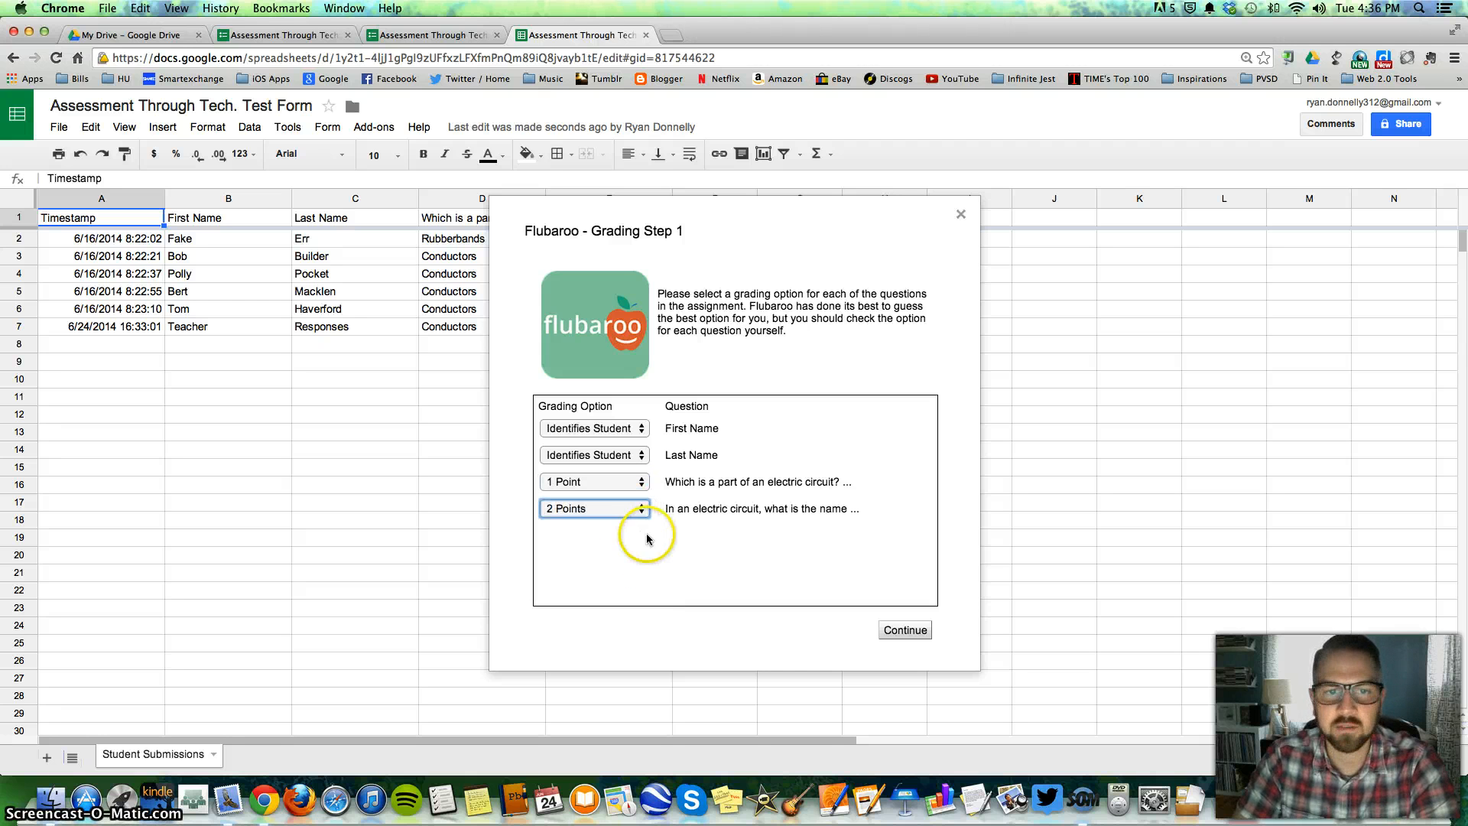
click(652, 566)
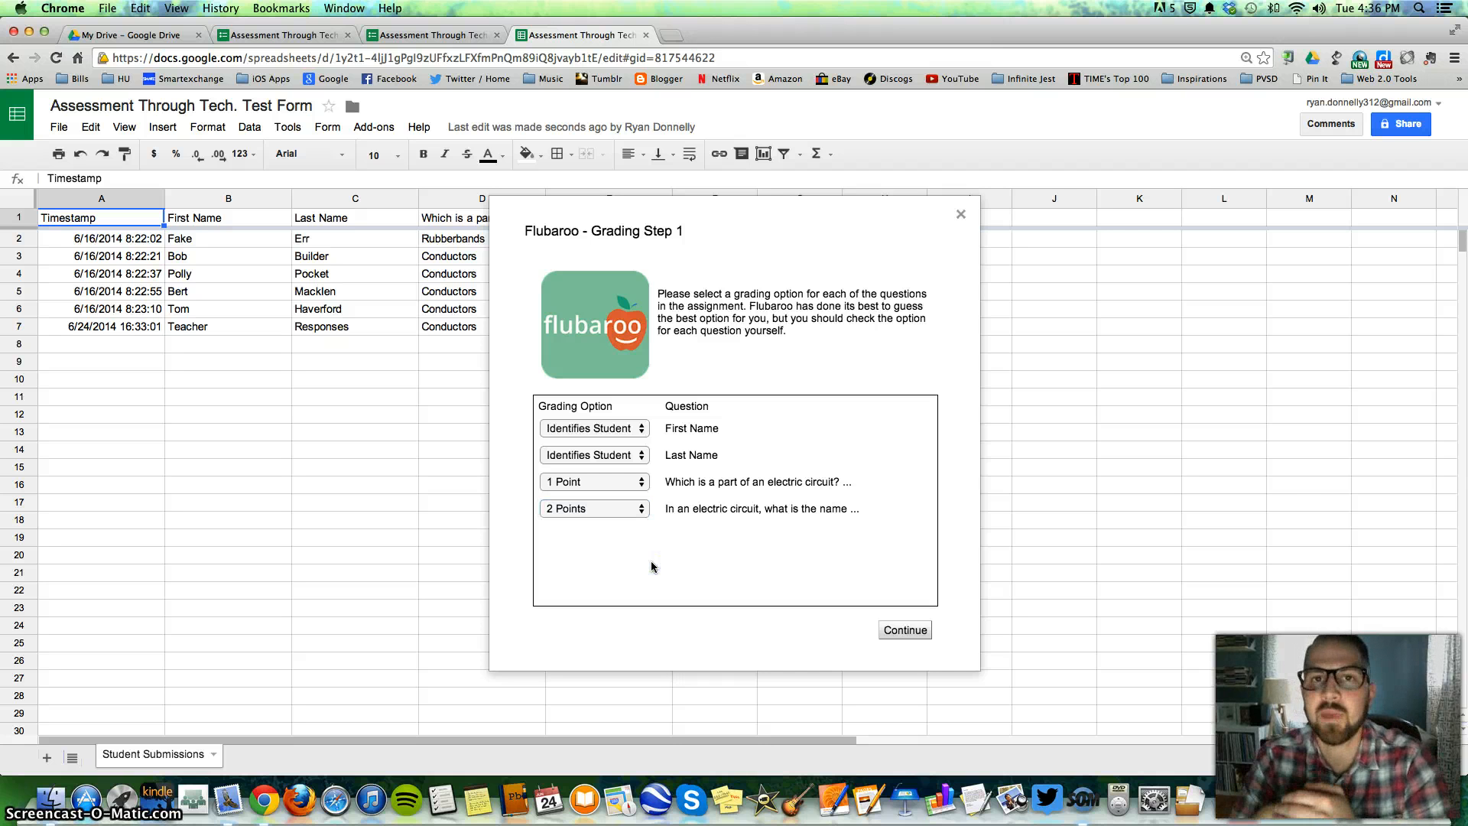
click(604, 510)
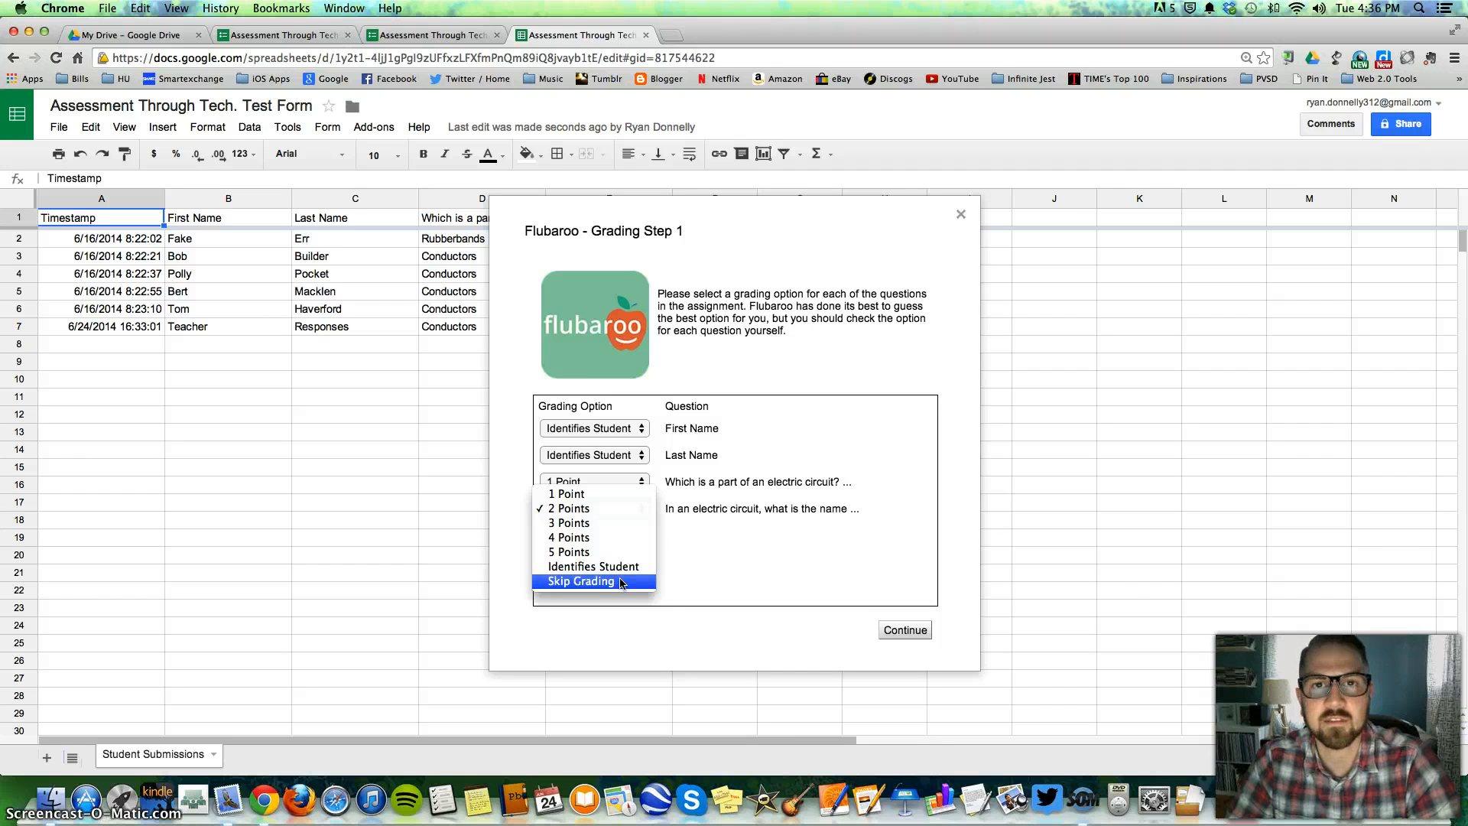
click(615, 514)
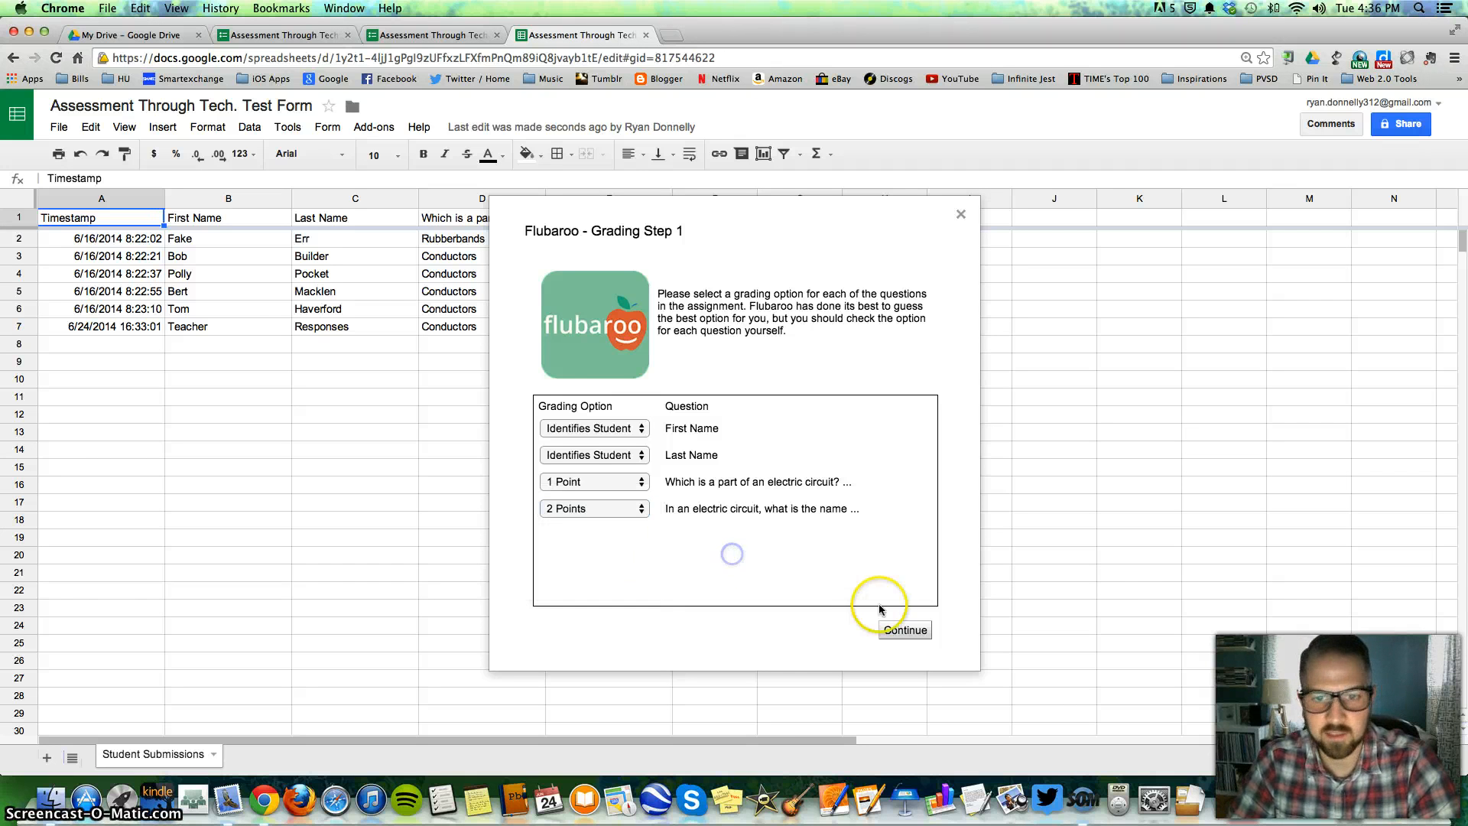
click(903, 631)
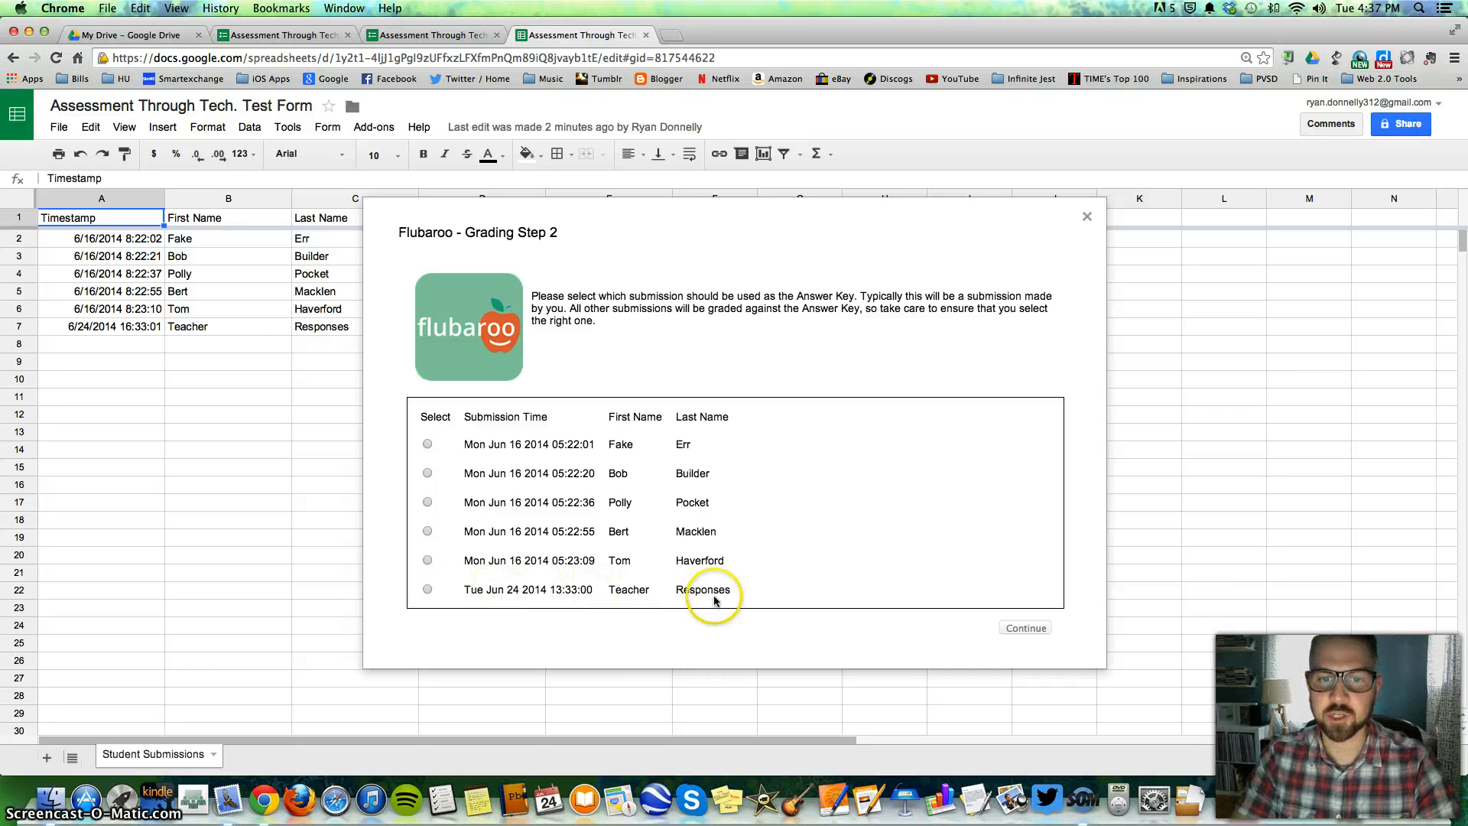
- Use the Teacher Responses submission as the answer key, grade the assignment and view the grades
click(426, 589)
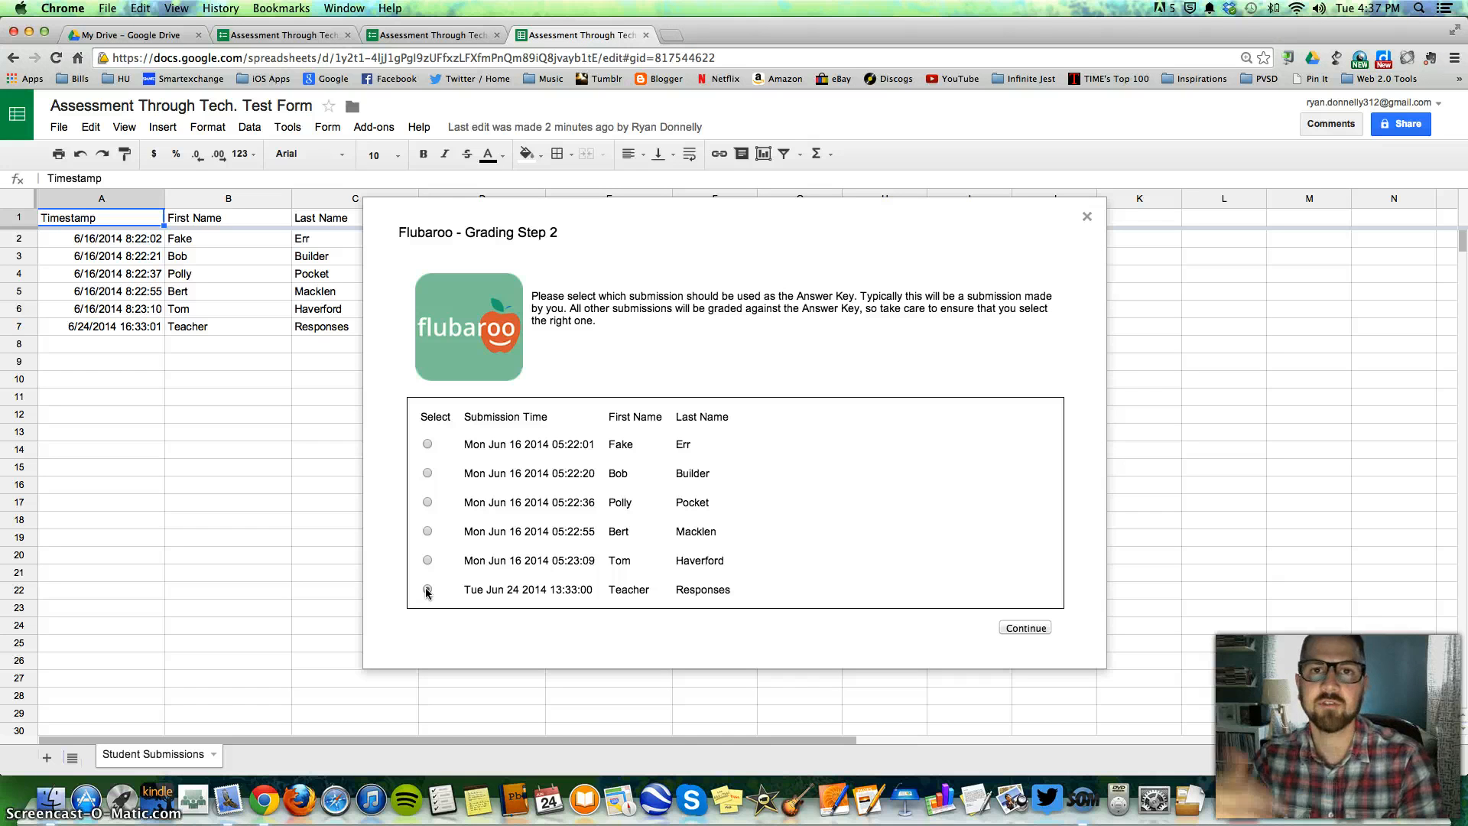
click(427, 589)
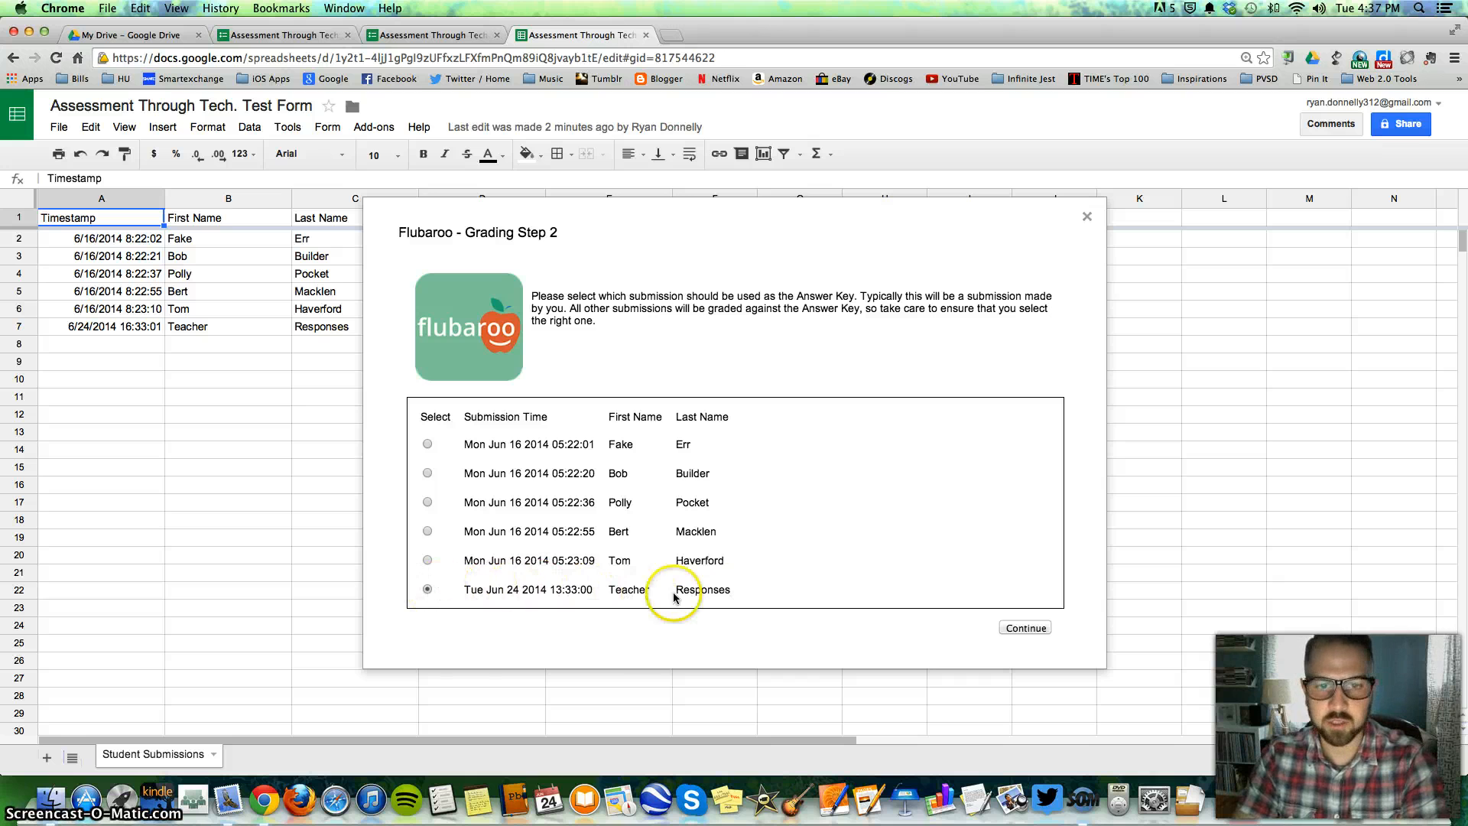
click(1018, 629)
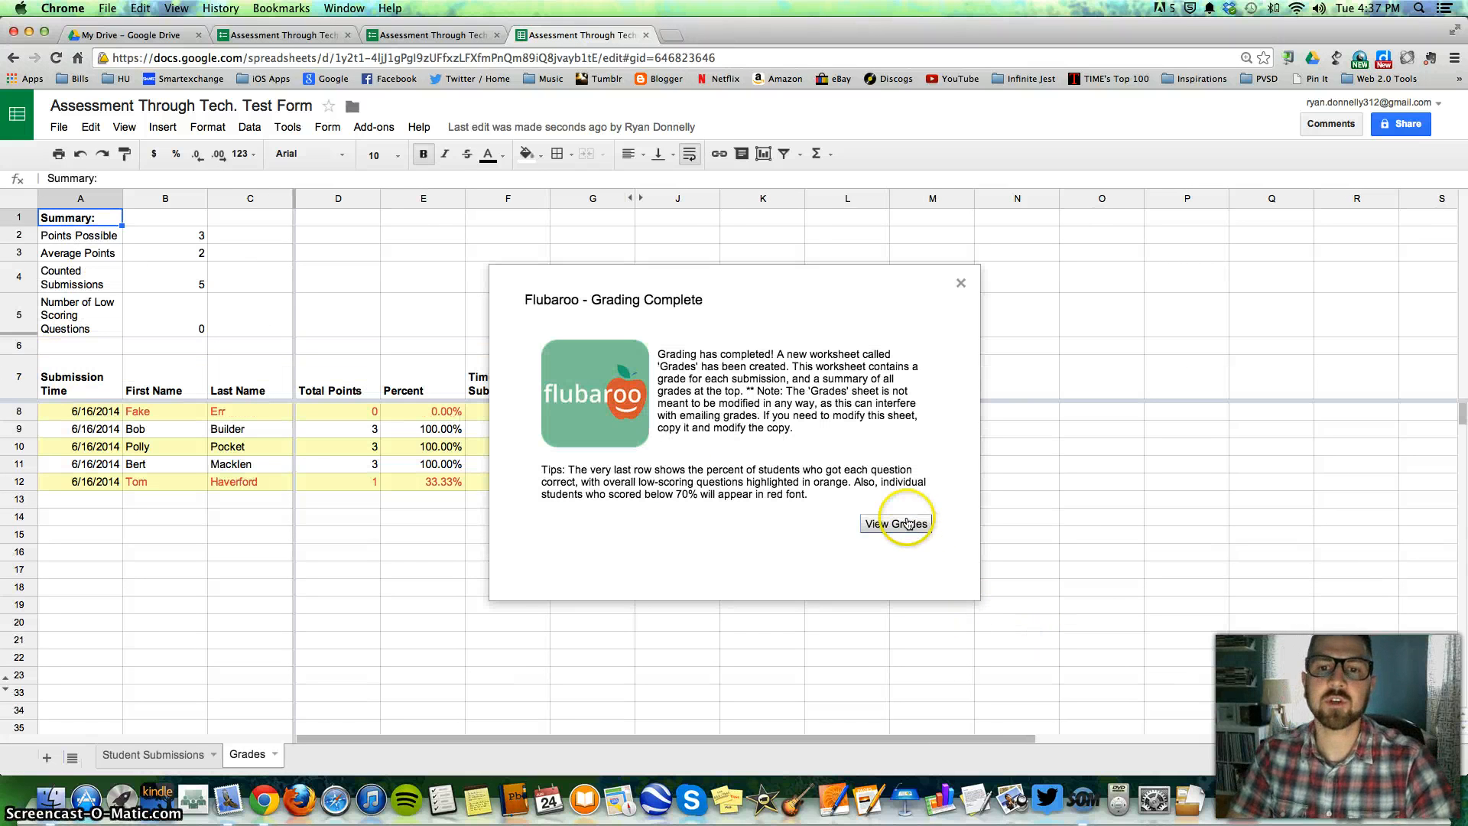
click(910, 527)
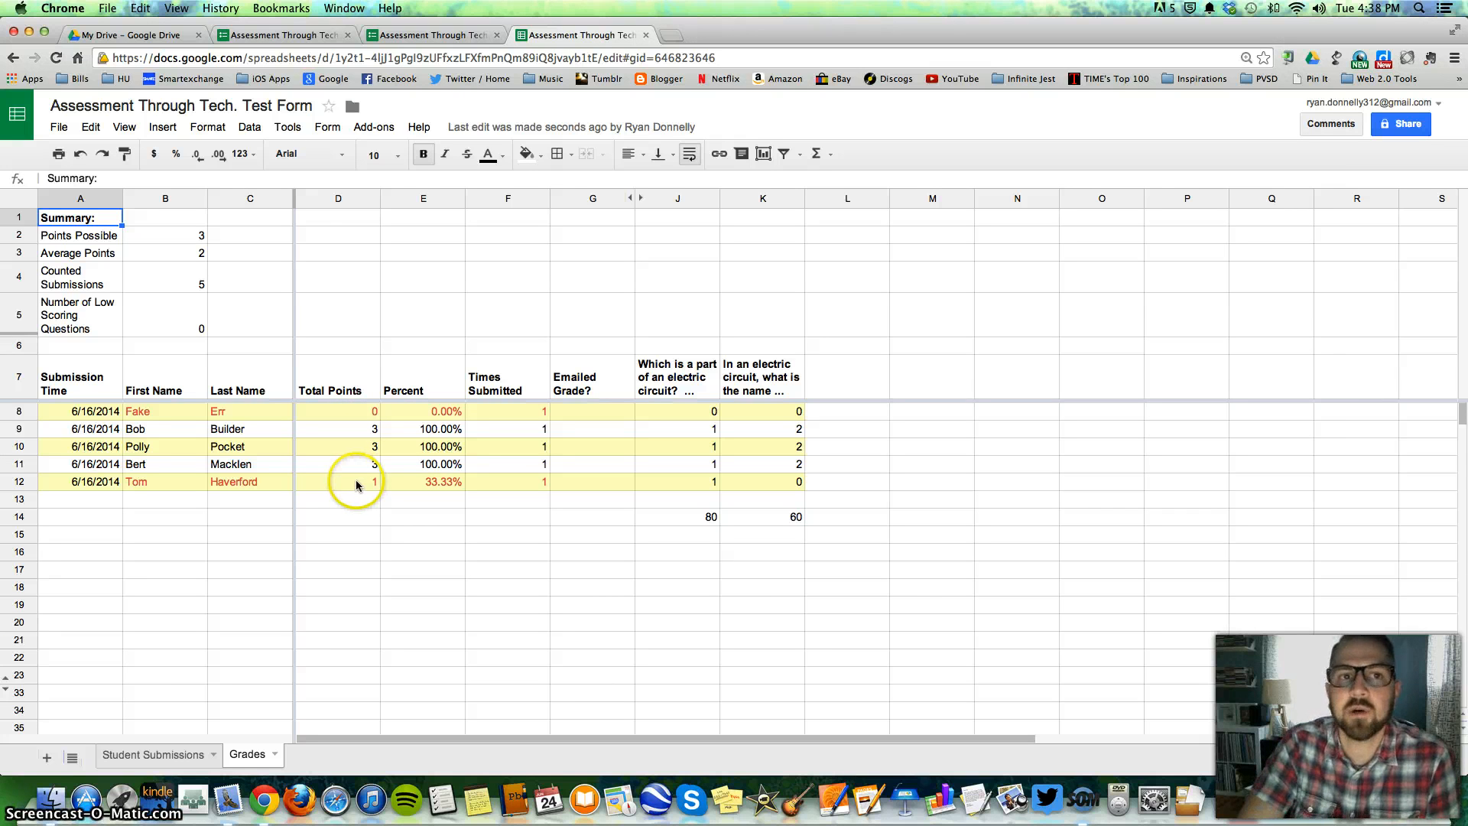
- Examine Flubaroo's Email Grades options, including the email address question choices and the optional message, and close them without sending
click(371, 127)
click(371, 156)
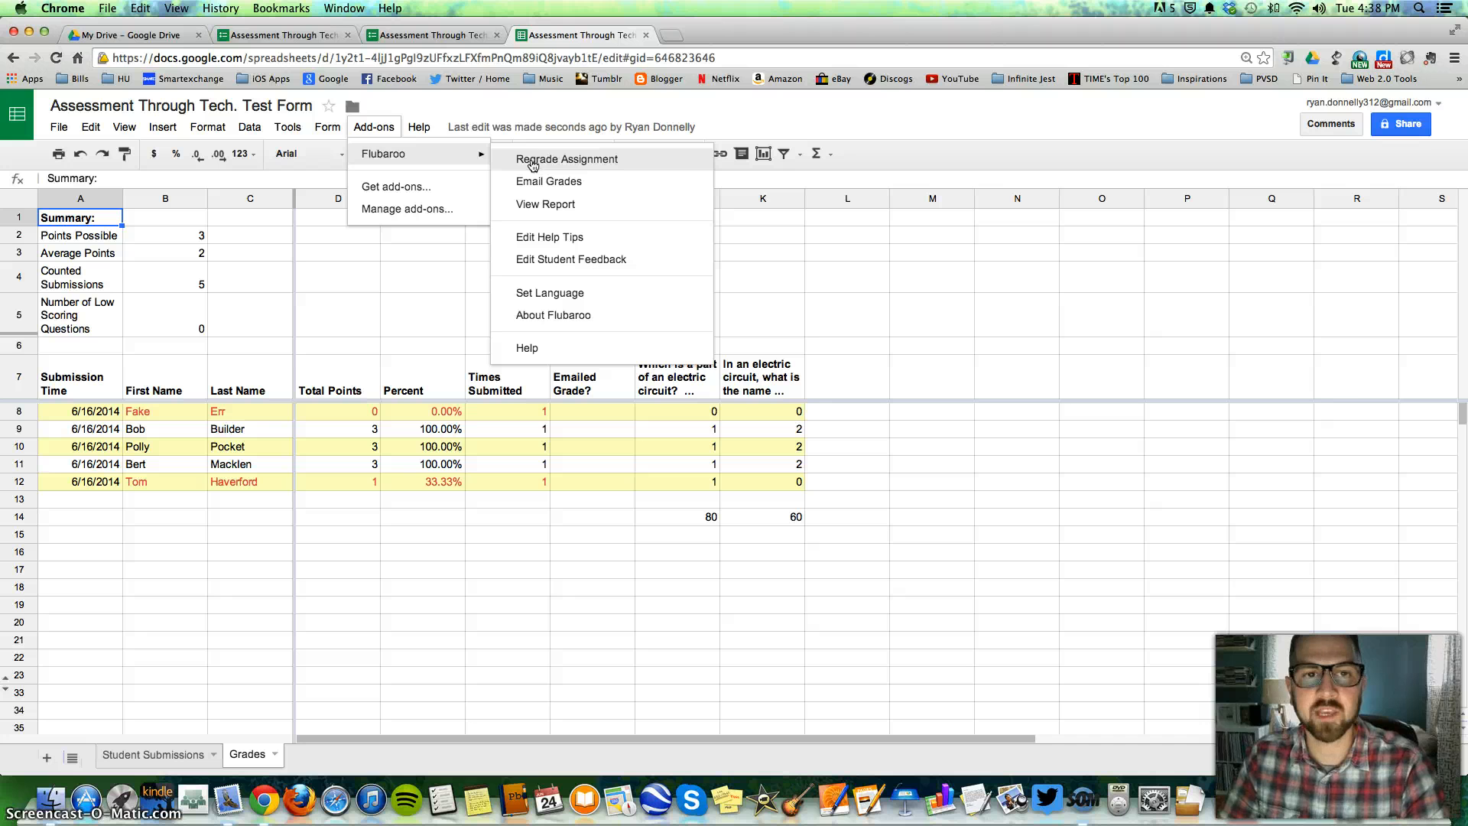
click(560, 187)
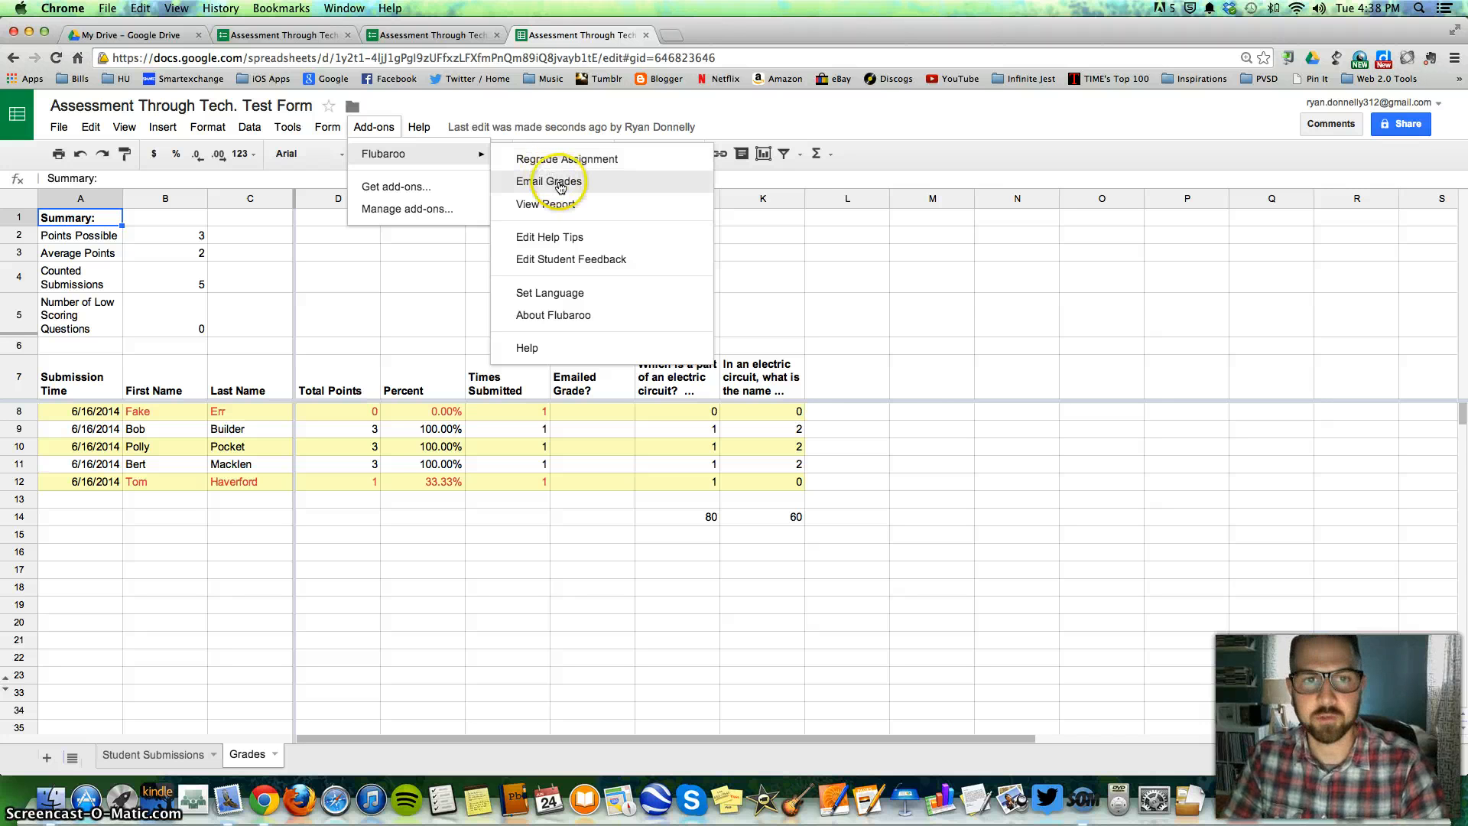
click(521, 184)
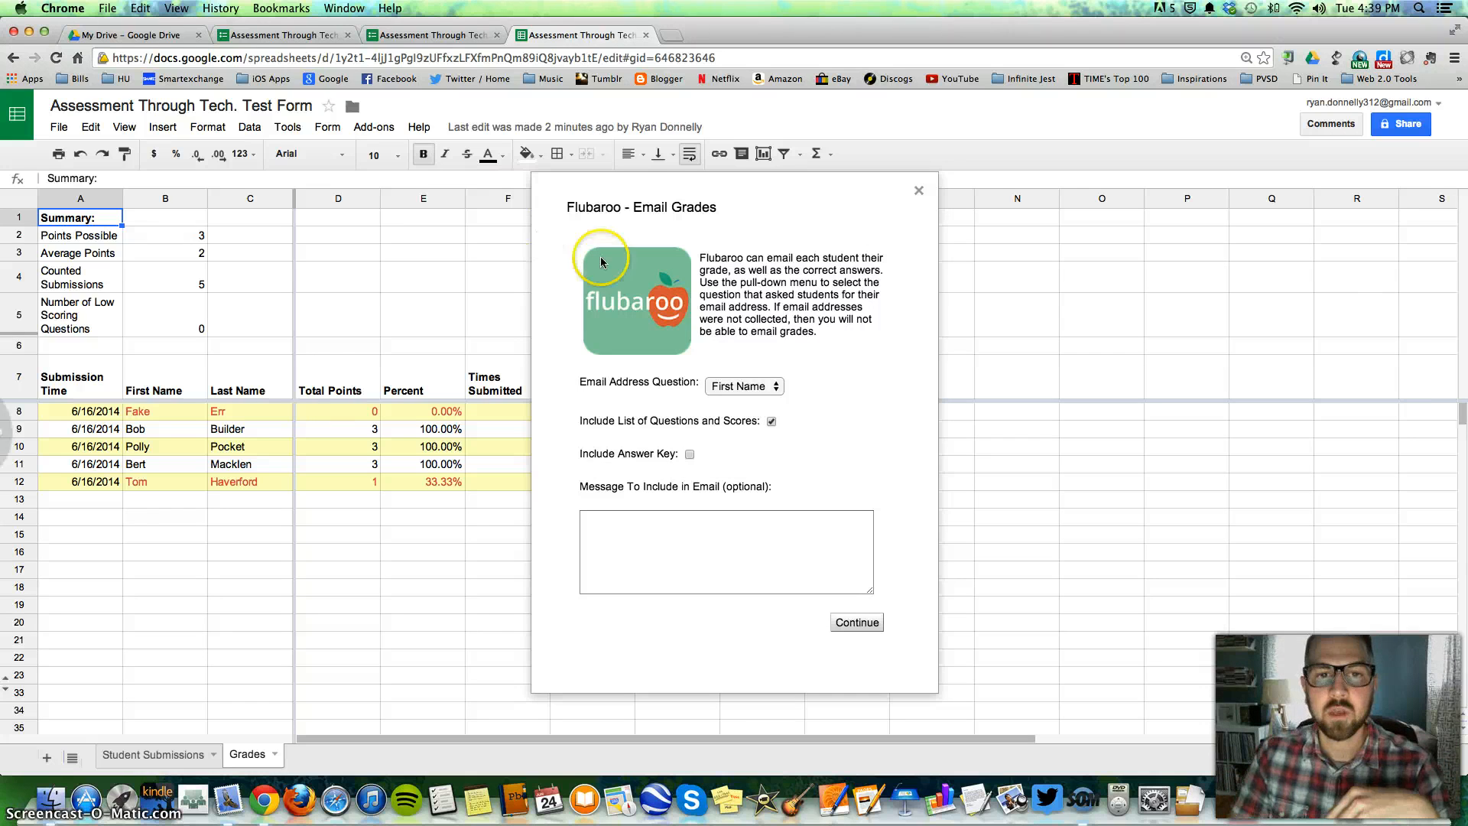
click(736, 387)
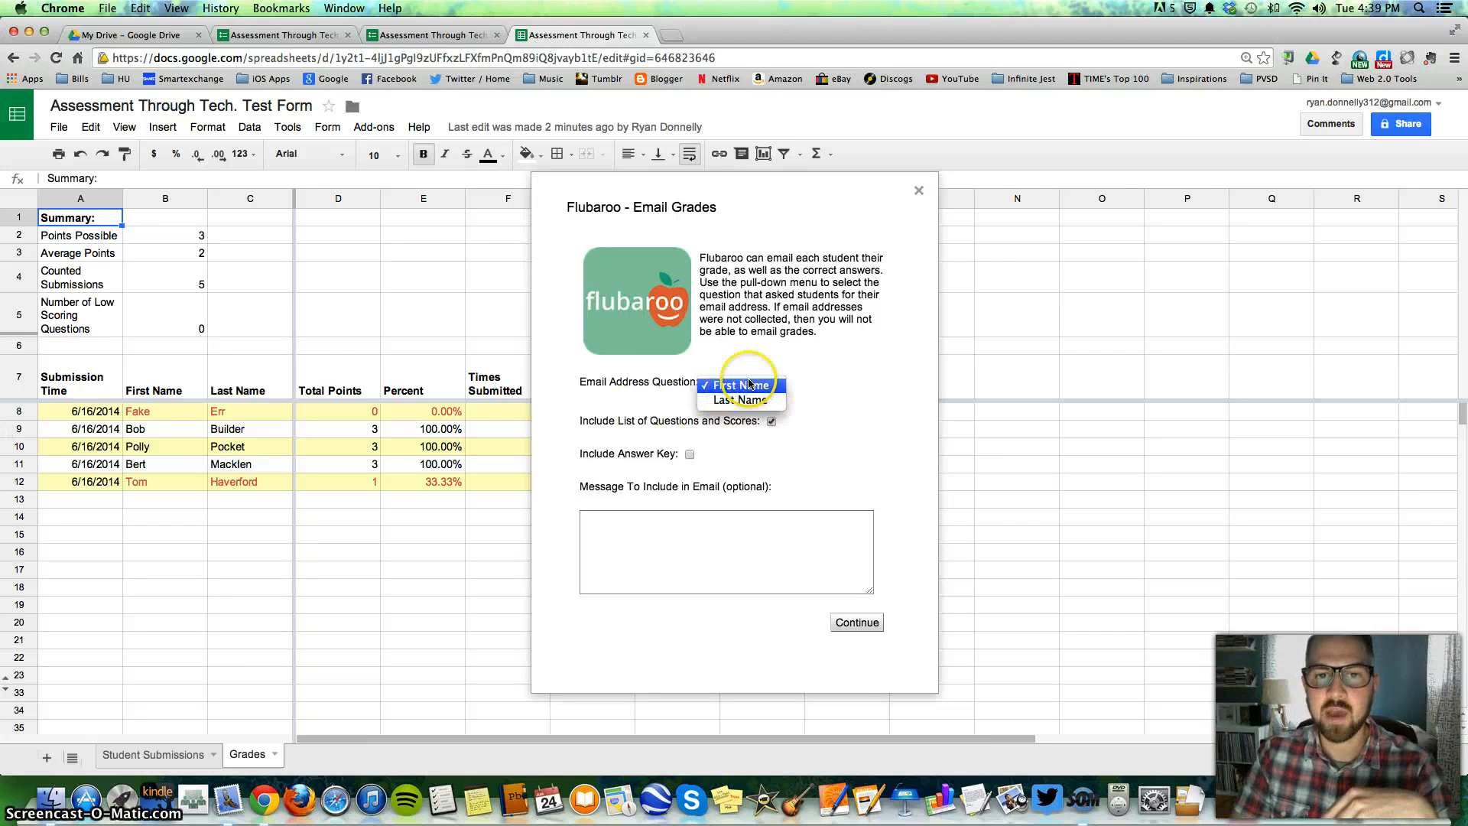
click(820, 394)
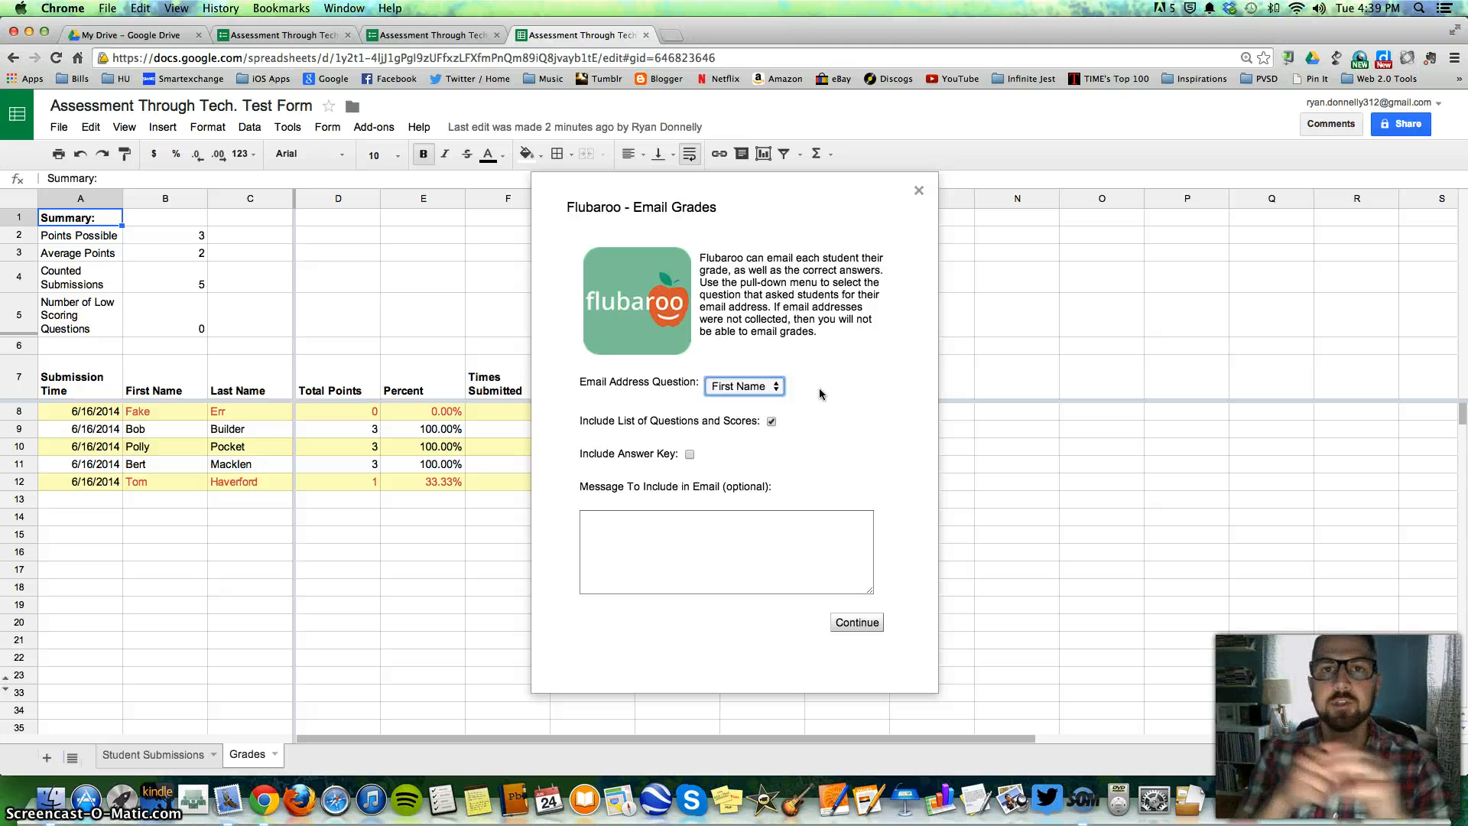
click(741, 523)
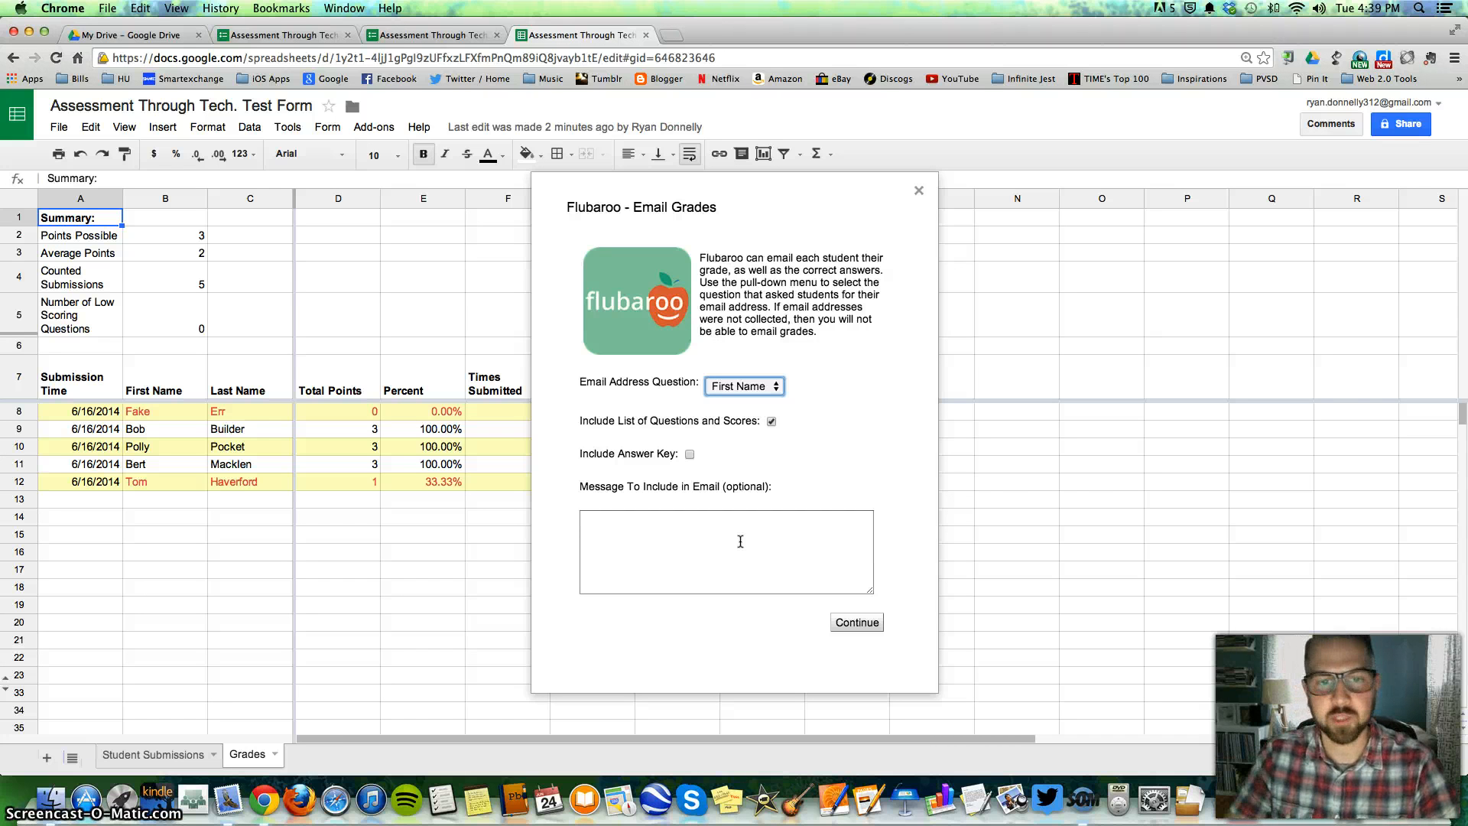
click(740, 541)
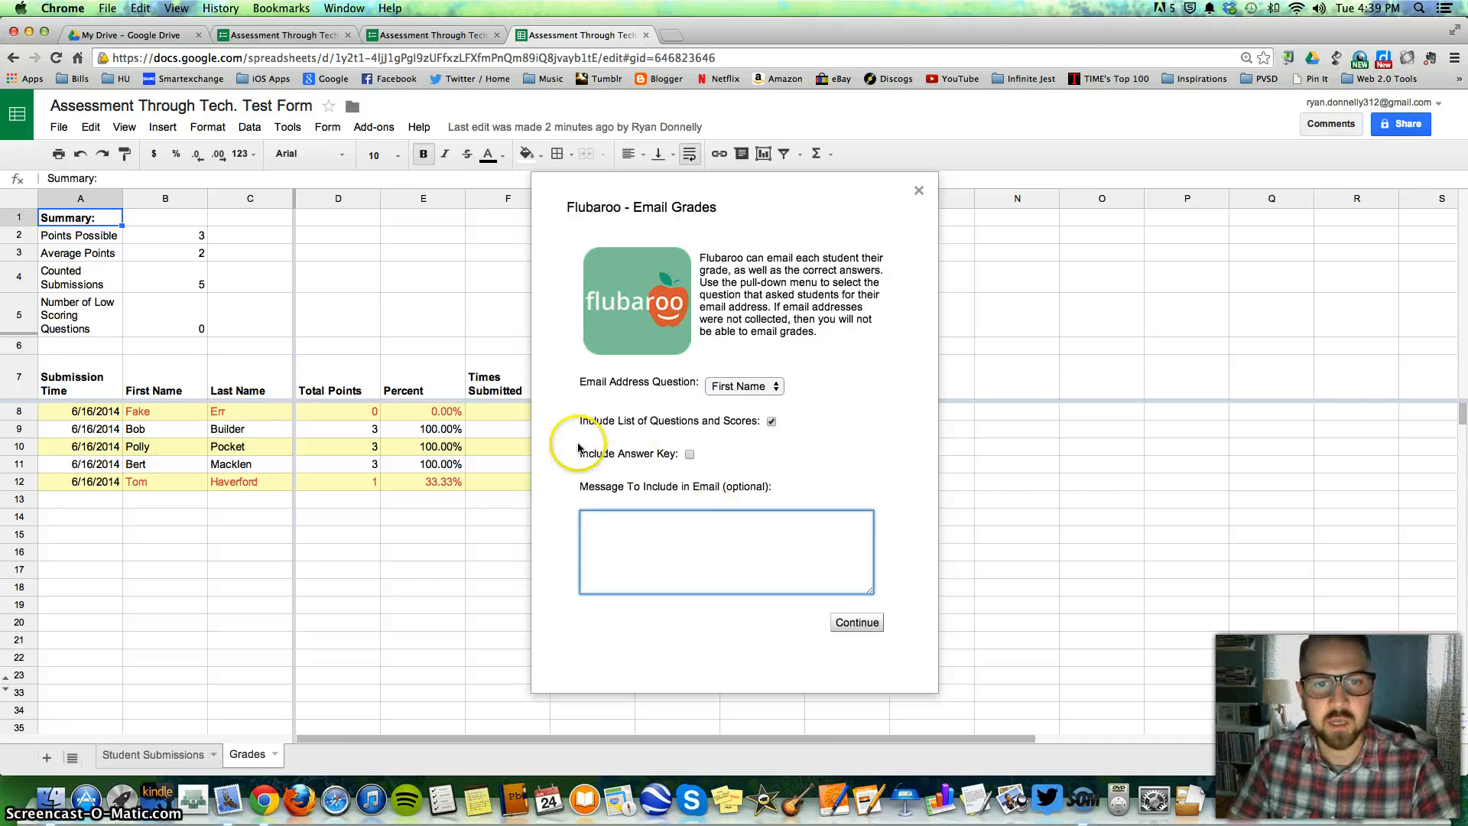
click(918, 193)
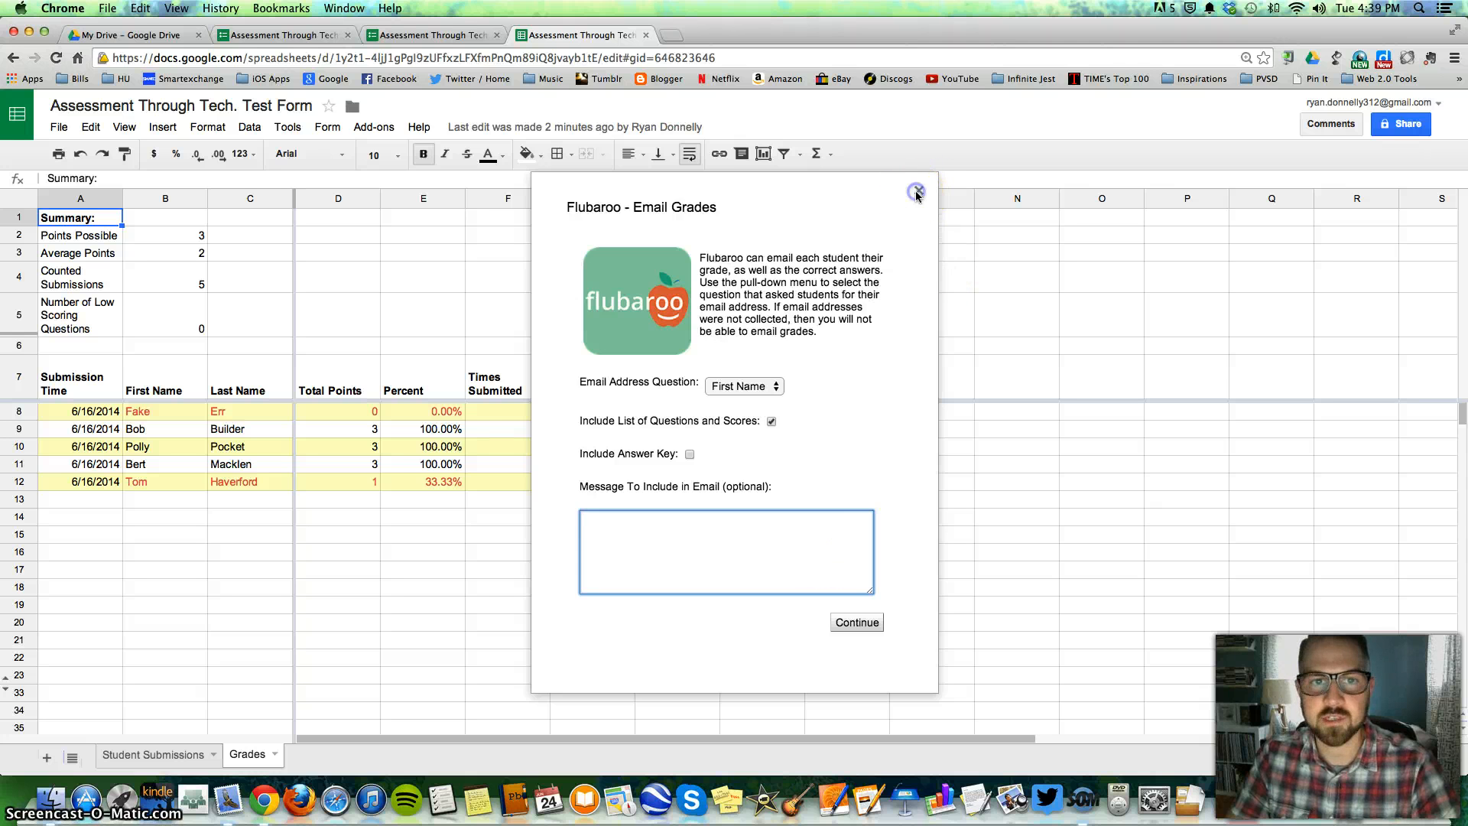
click(896, 278)
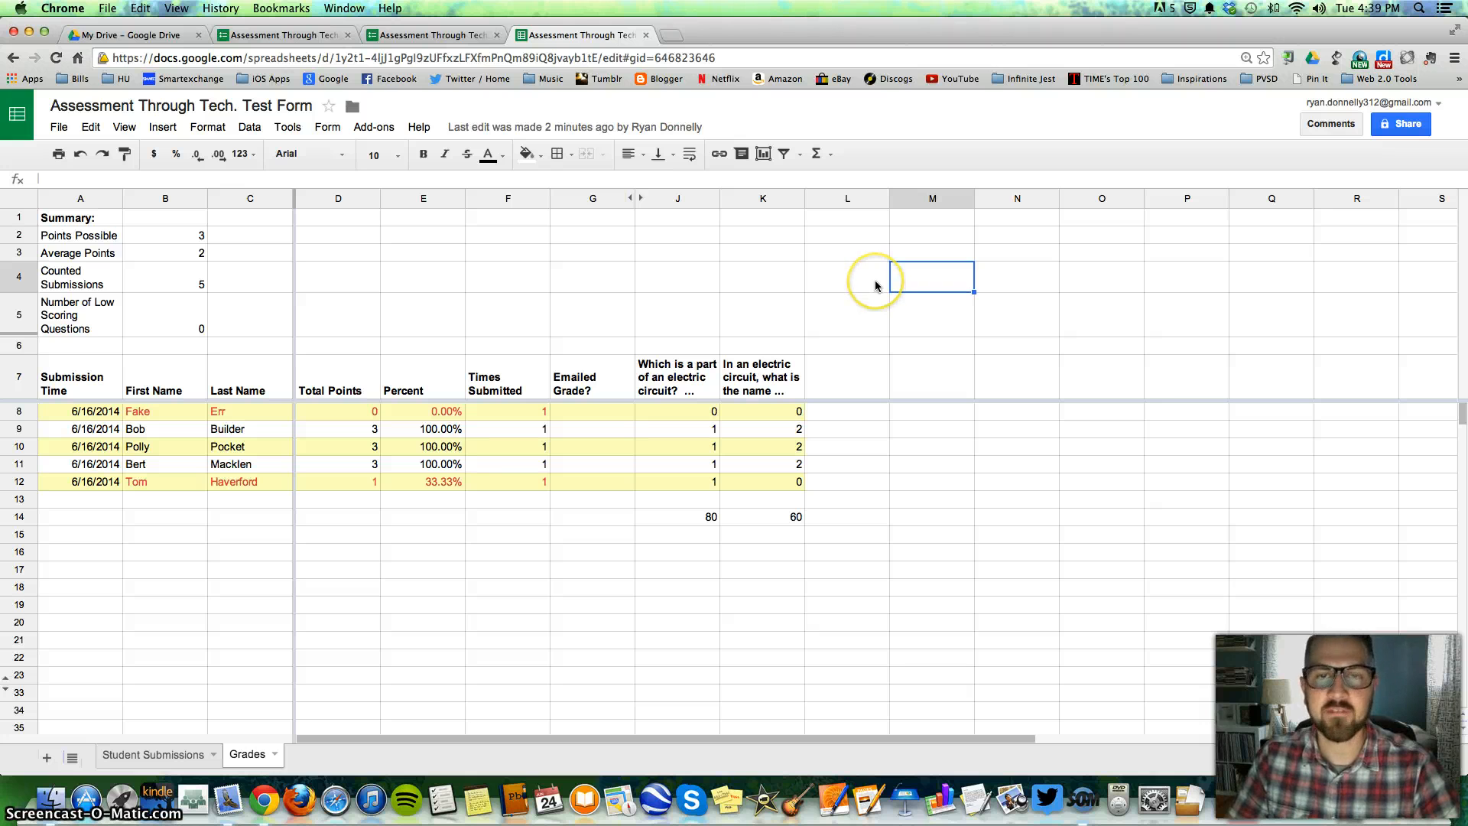
click(1087, 803)
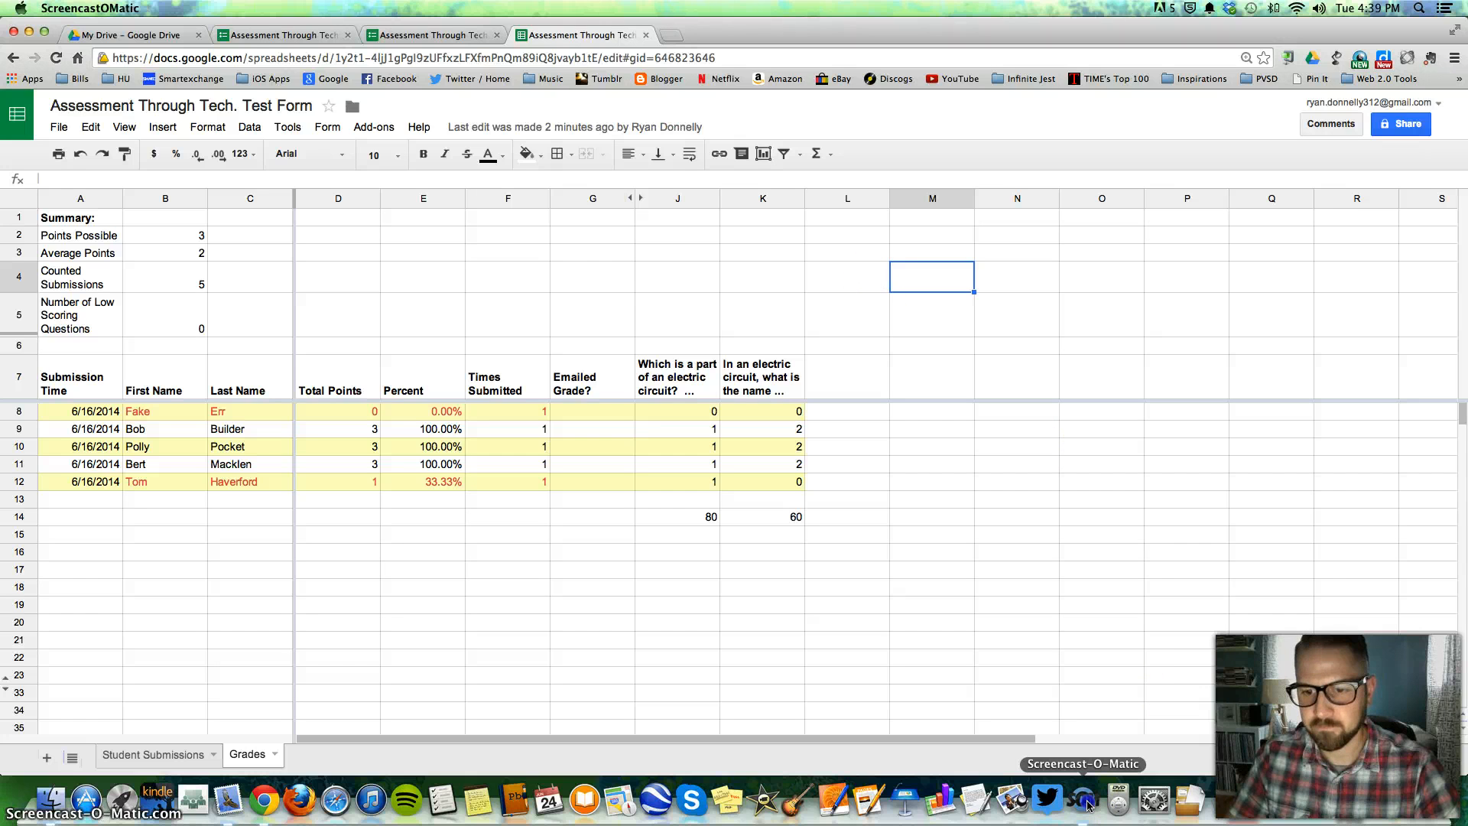